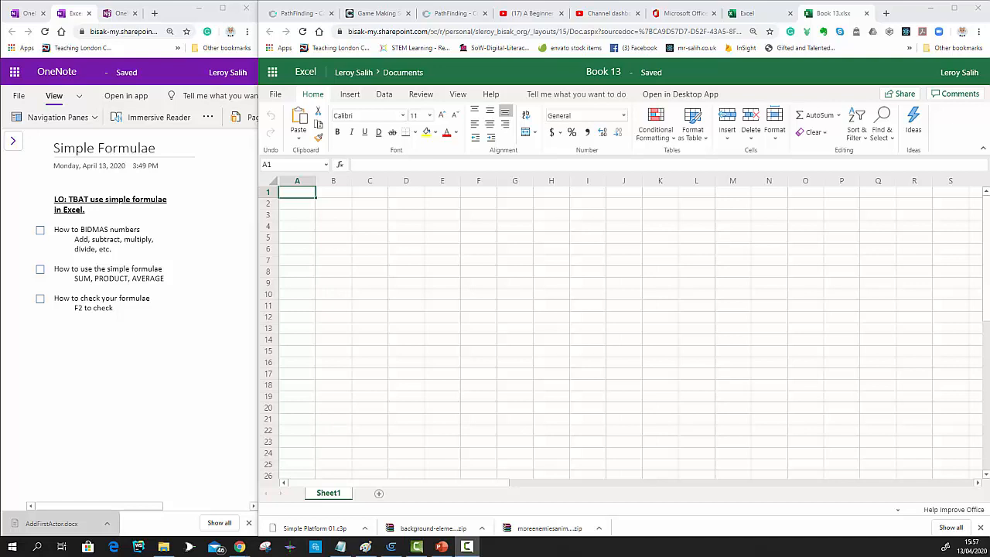
Rename the workbook from its default title to "Simple Formulae".
click(595, 74)
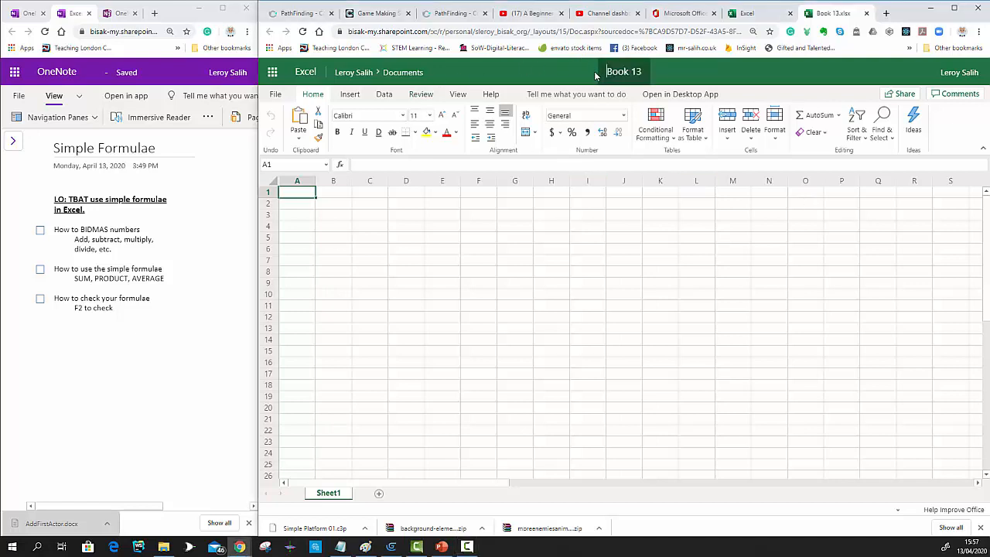
drag(607, 72, 680, 75)
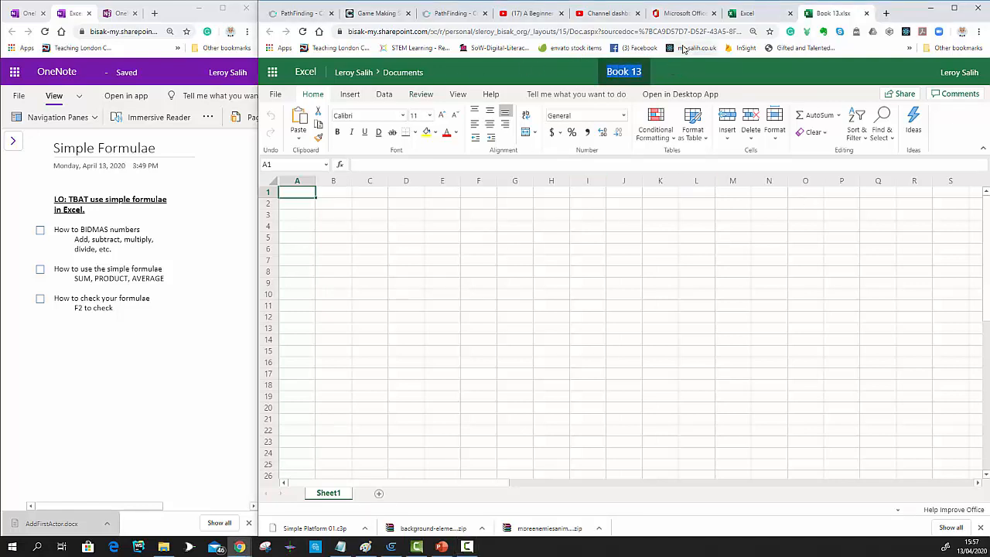
text(S)
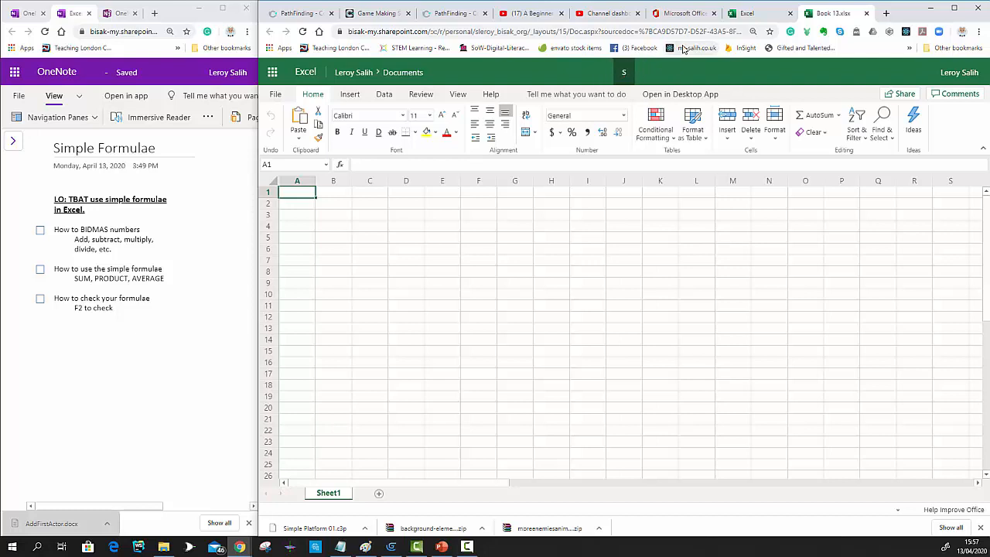
text(imple Fo)
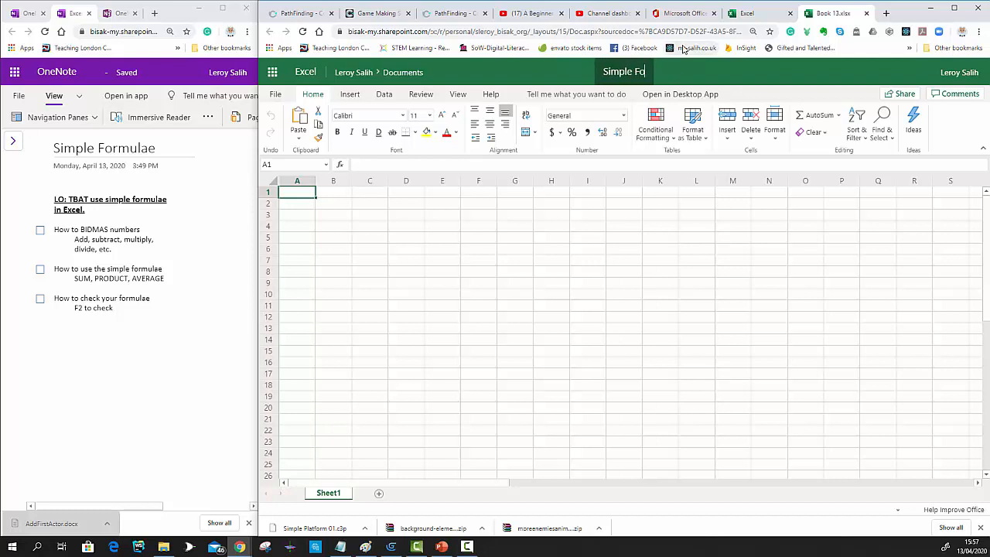
text(rmul)
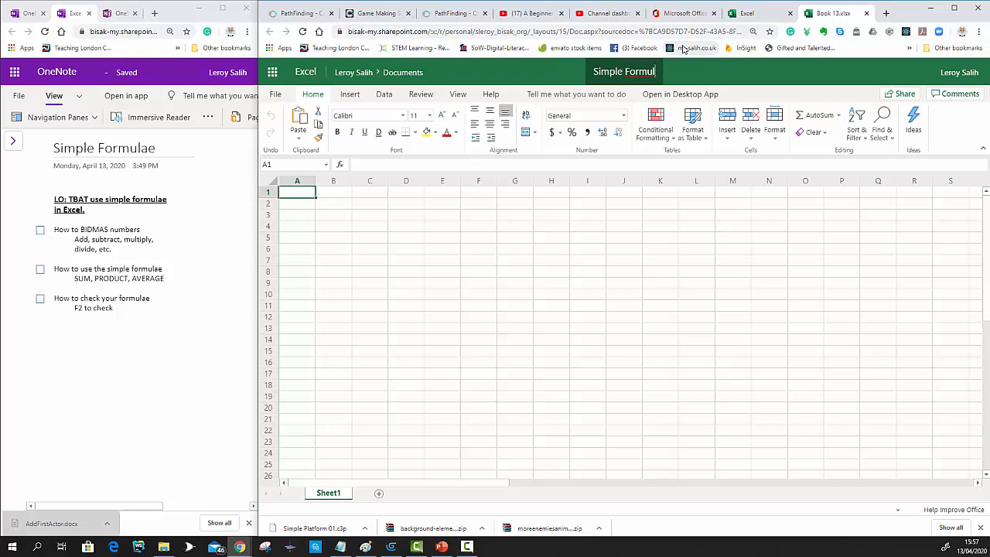
text(ae)
key(Return)
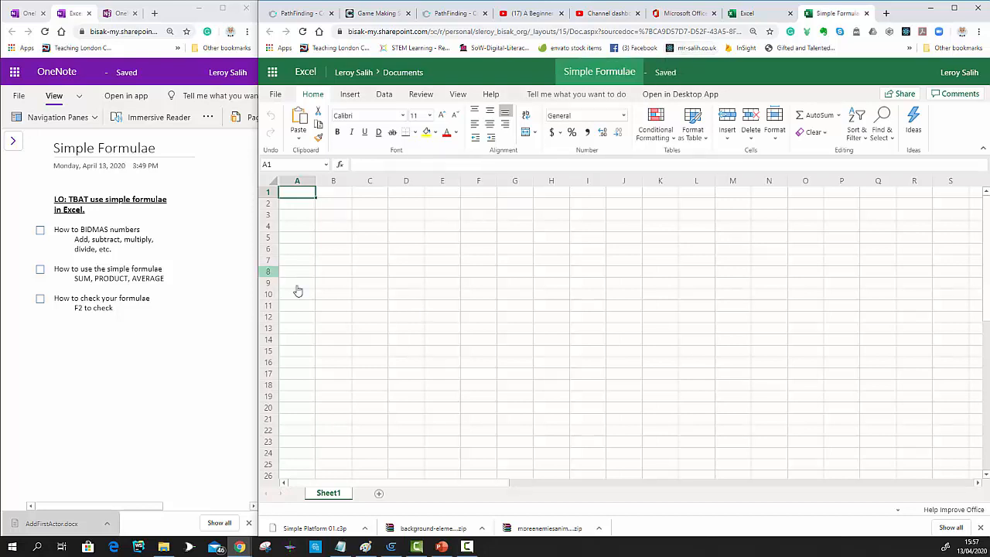
Enter the addition formula =5+4 in cell B2 and reselect the cell to review its formula.
click(399, 255)
click(348, 203)
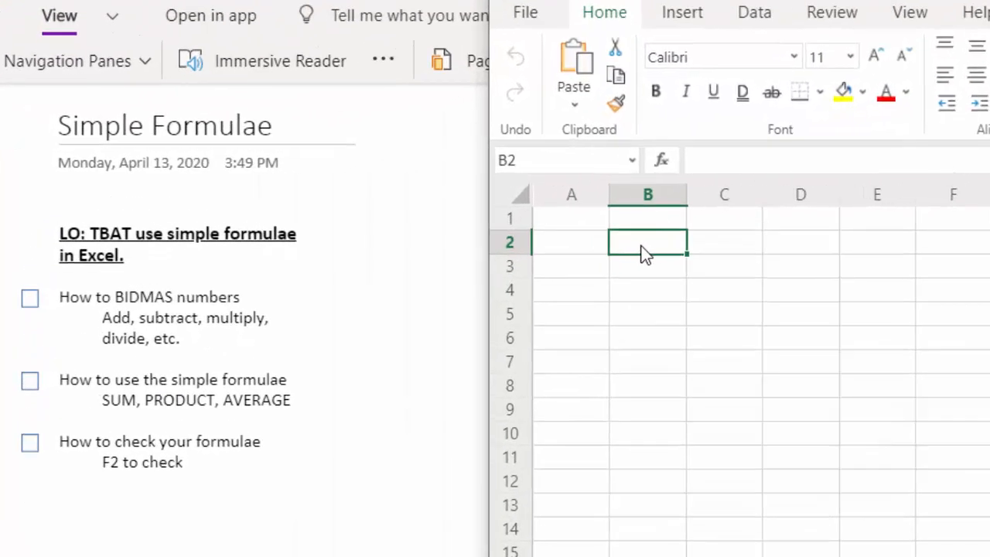
text(=5)
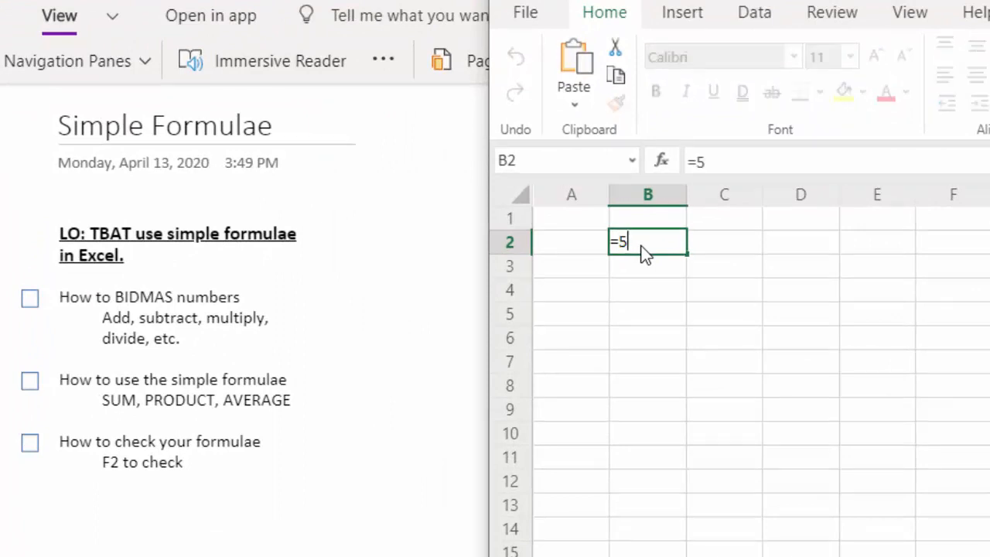
text(+4)
key(Return)
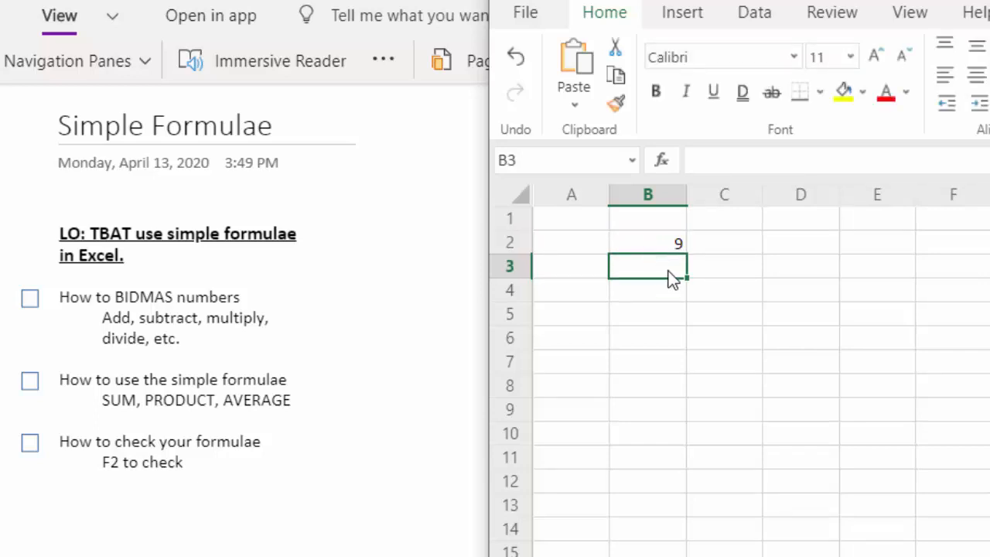
key(Up)
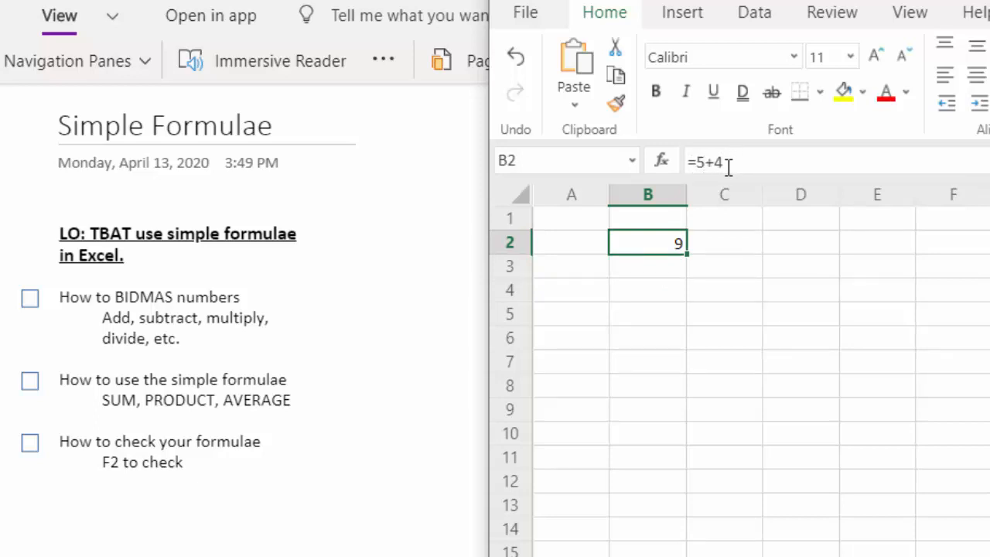
key(Down)
key(Up)
key(Down)
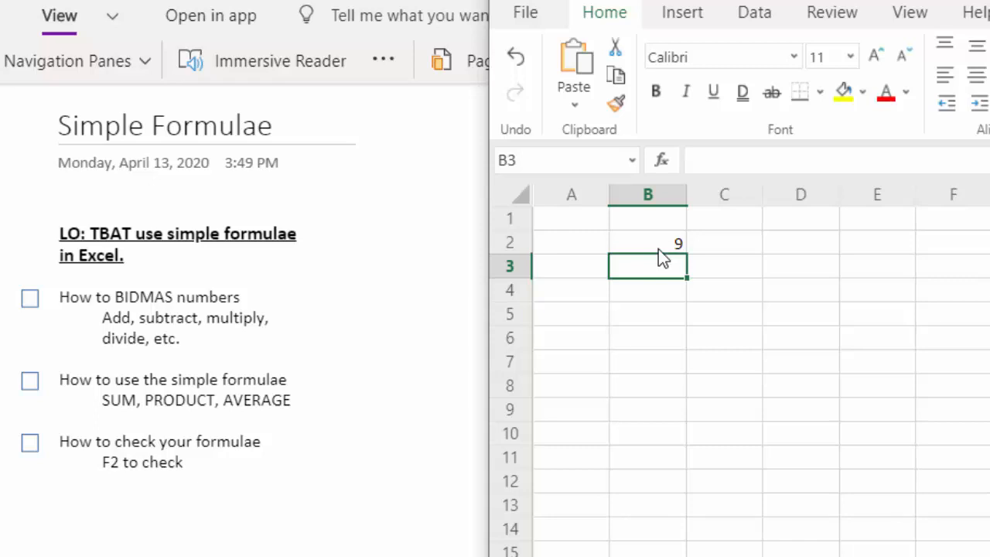
Enter the subtraction formula =5-4 in cell B3 and the multiplication formula =5*4 in cell B4.
text(=5)
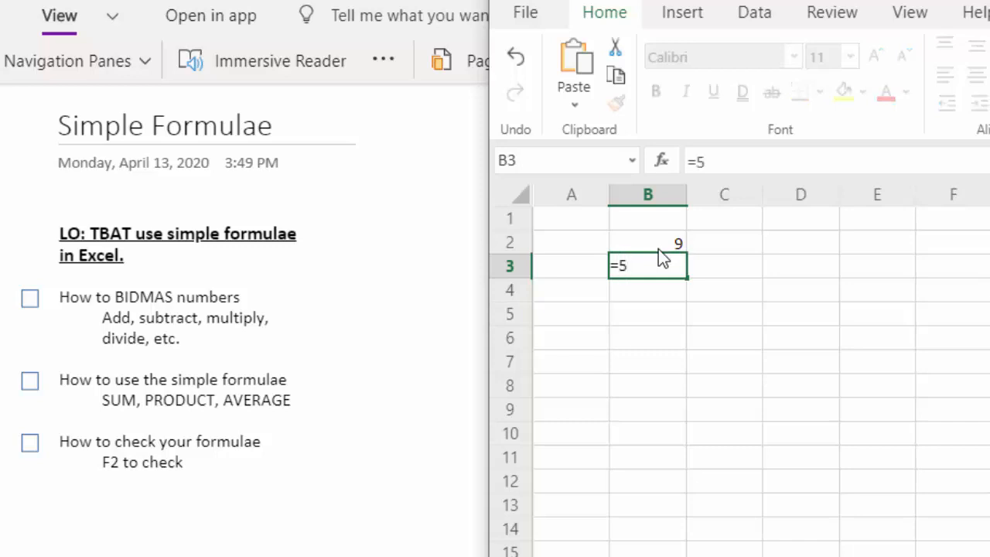
text(-4)
key(Return)
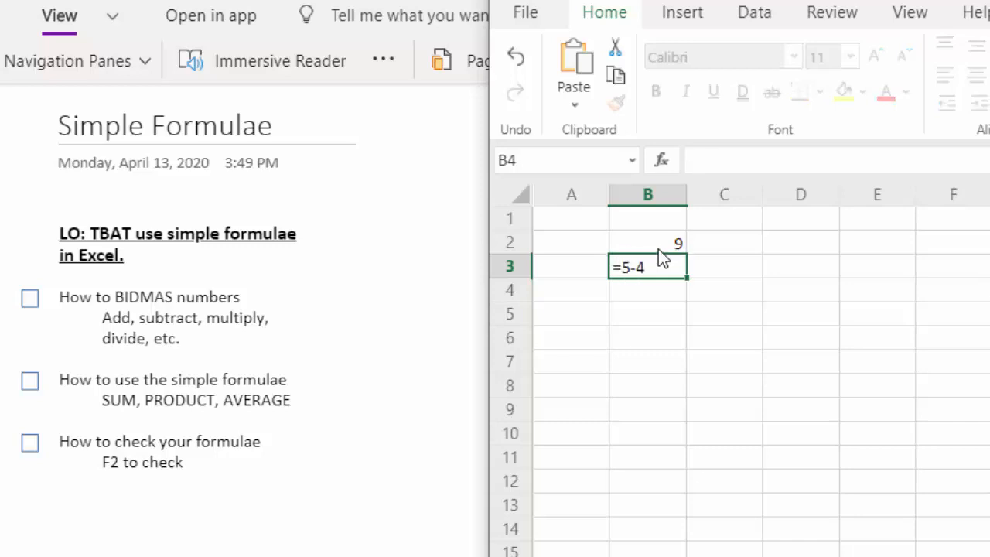
text(=5)
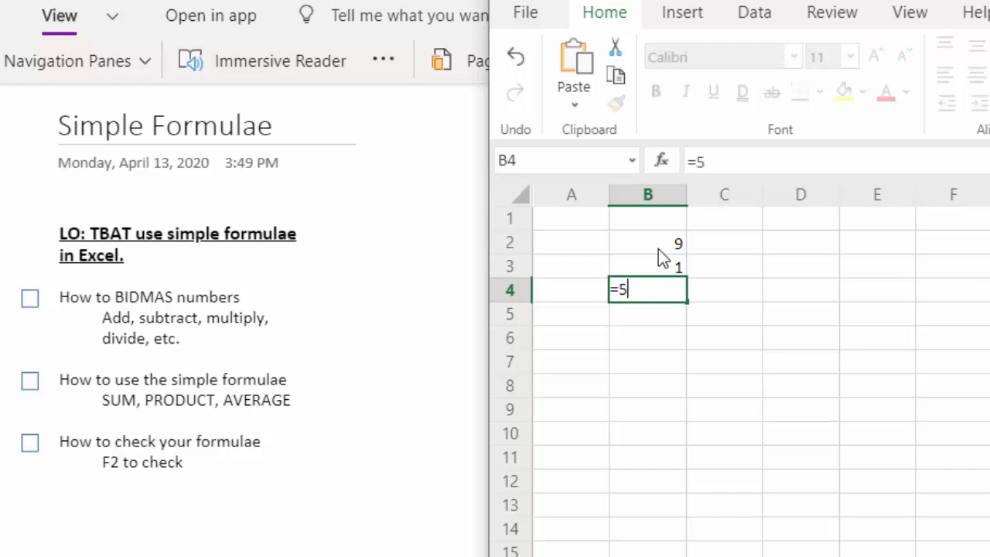
text(*4)
key(Return)
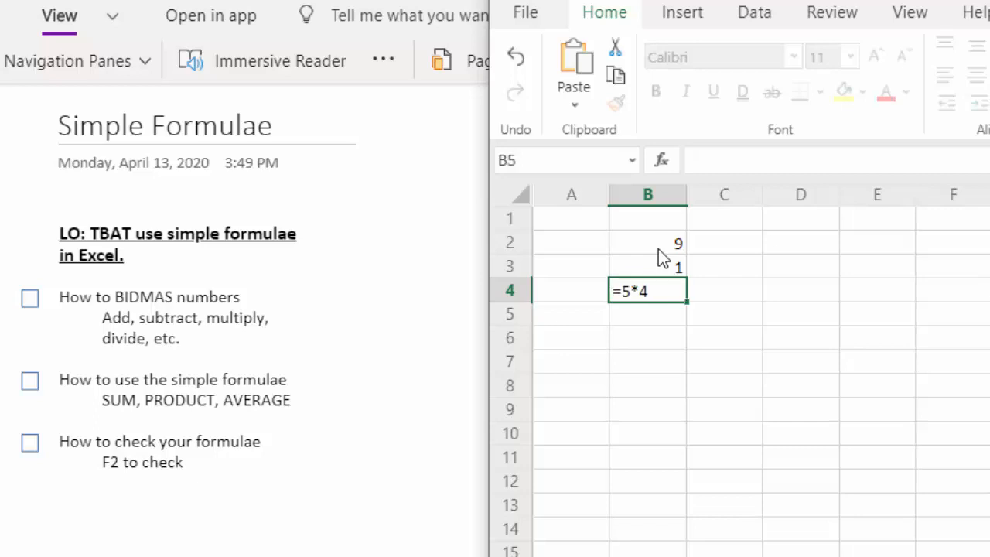
Enter the division formula =5/4 in cell B5, including the leading equals sign.
text(5/4)
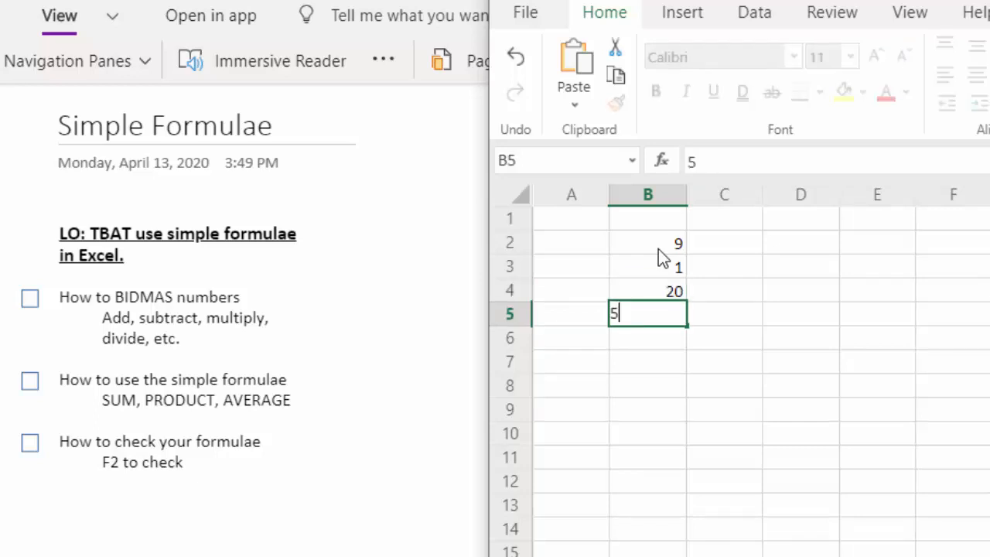
key(BackSpace)
key(BackSpace)
key(BackSpace)
text(=5/4)
key(Return)
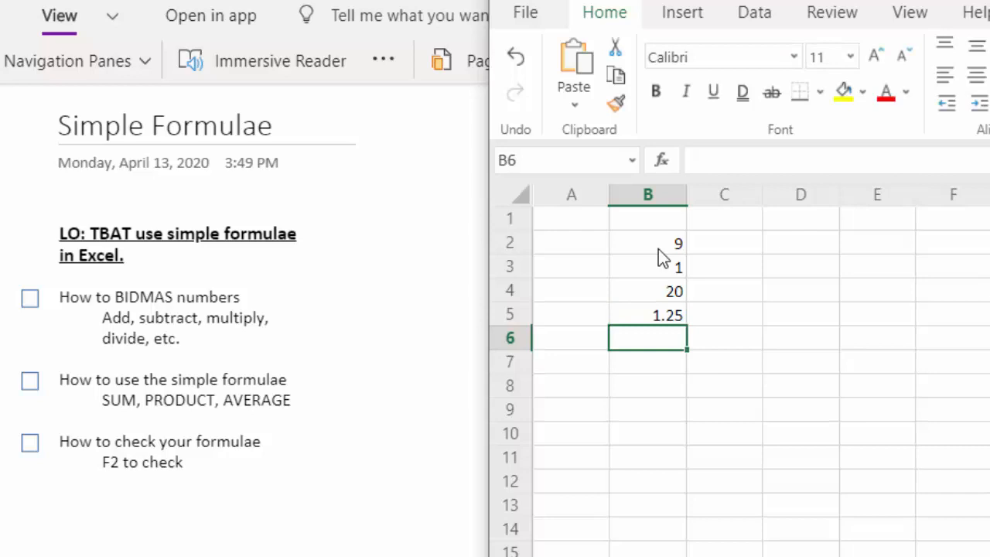
Enter 5+4 without an equals sign in cell C2, beside the addition formula.
key(Up)
key(Right)
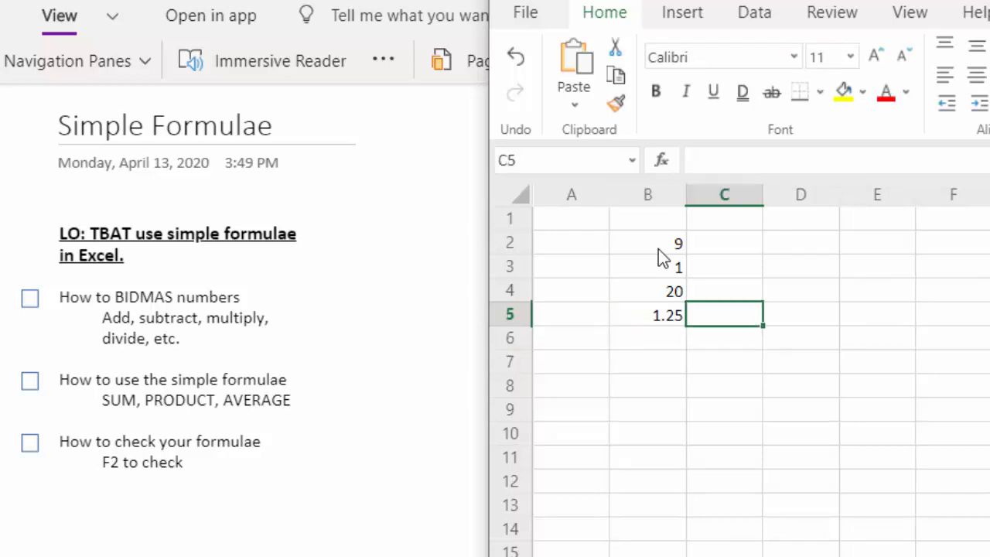
key(Up)
key(Up)
key(Up)
text(5+4)
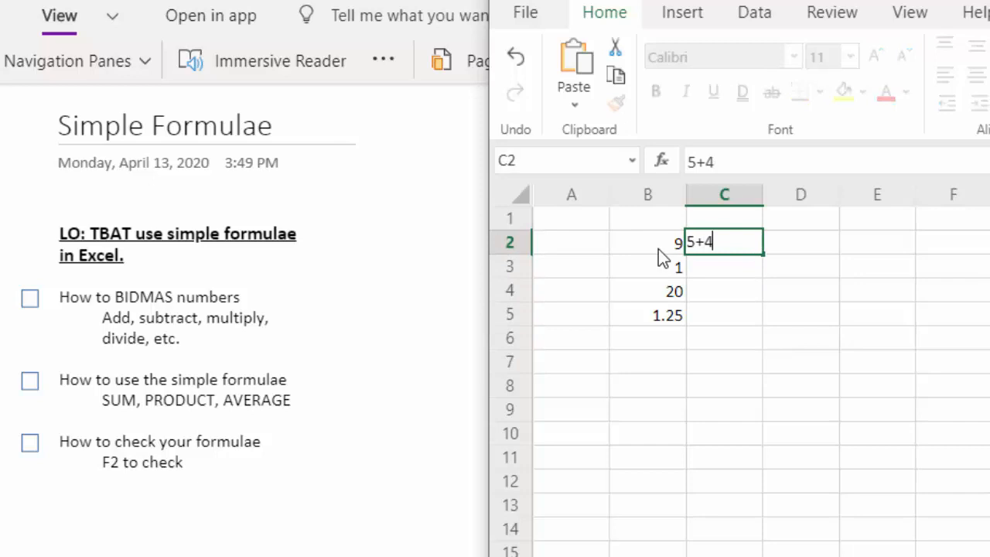
key(Return)
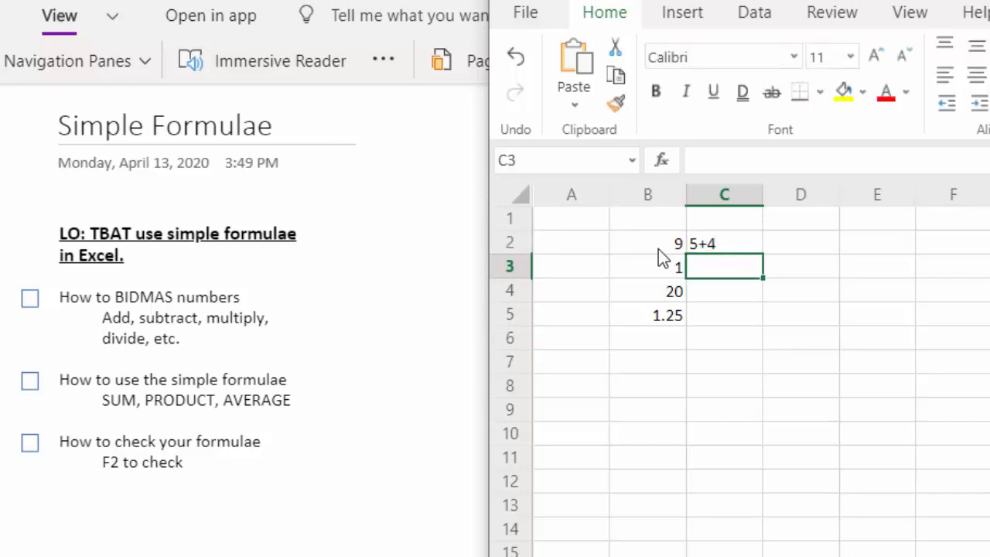
Turn the text in cell C2 into the formula =5+4 by adding the missing equals sign.
key(Up)
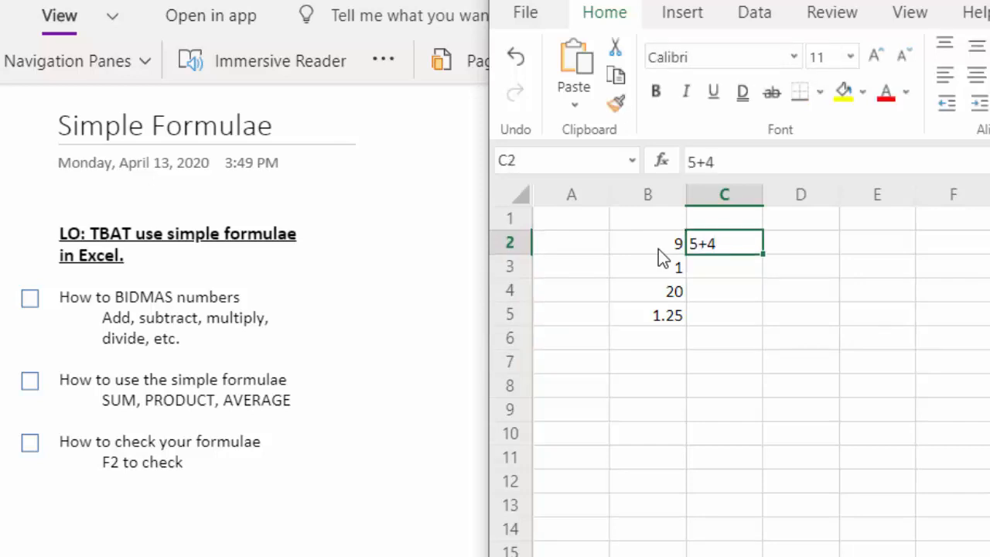
click(692, 159)
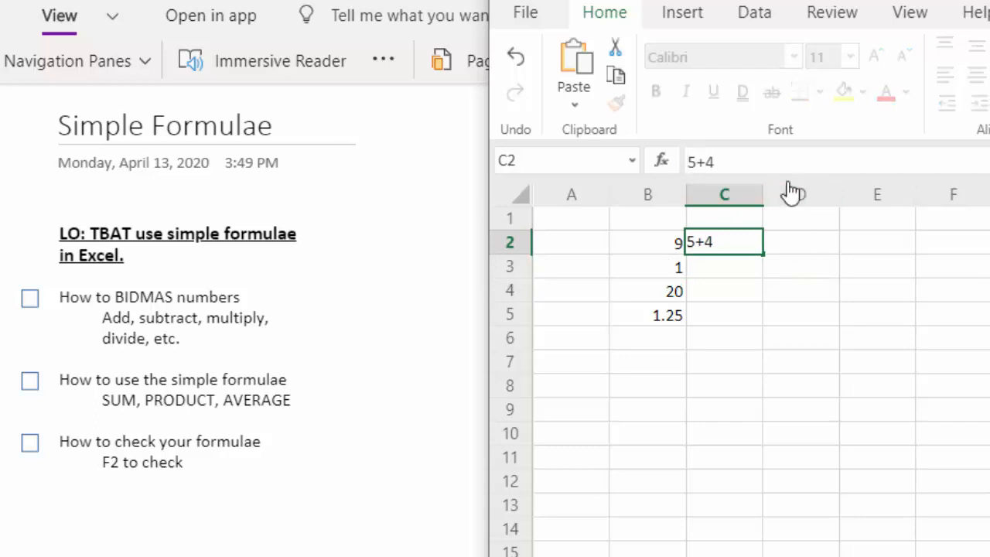
text(=)
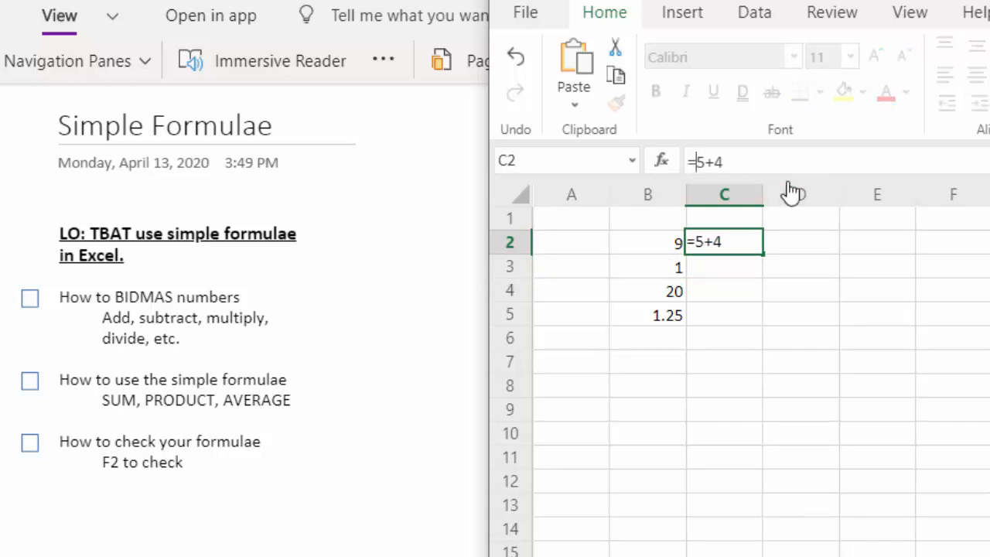
key(Return)
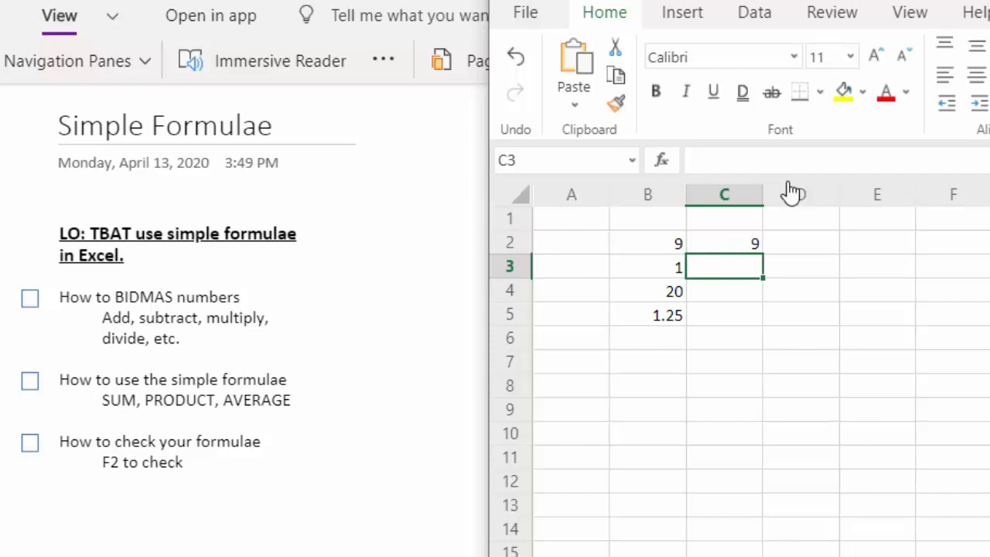
Replace the contents of cell C2 with the bracketed formula =(5*4)/(8/2) and reselect the cell to review it.
key(Up)
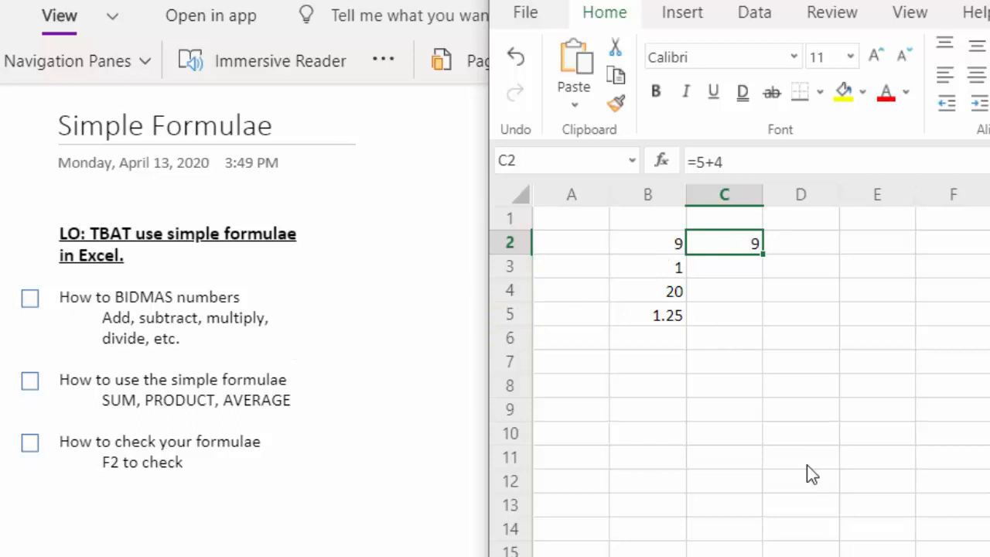
key(BackSpace)
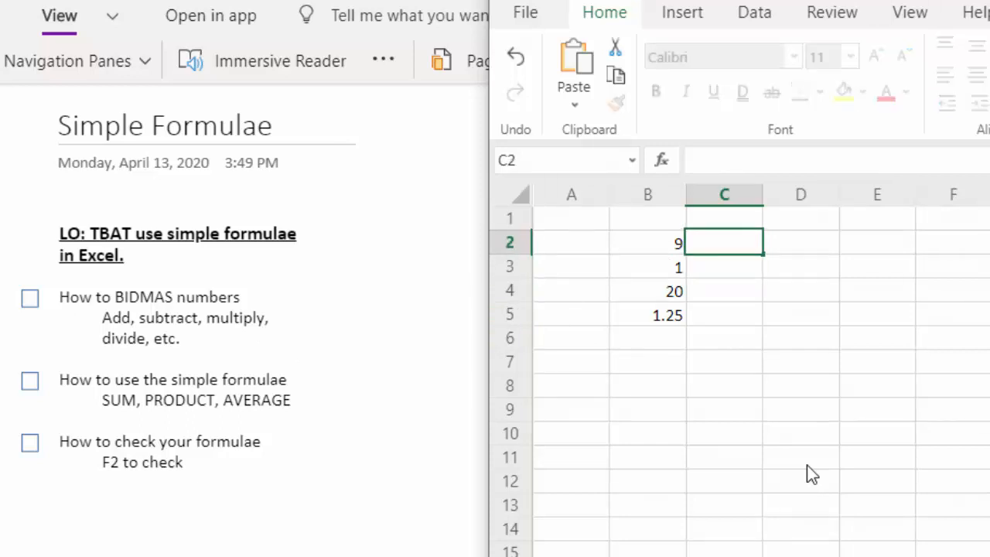
text(=(5*4)
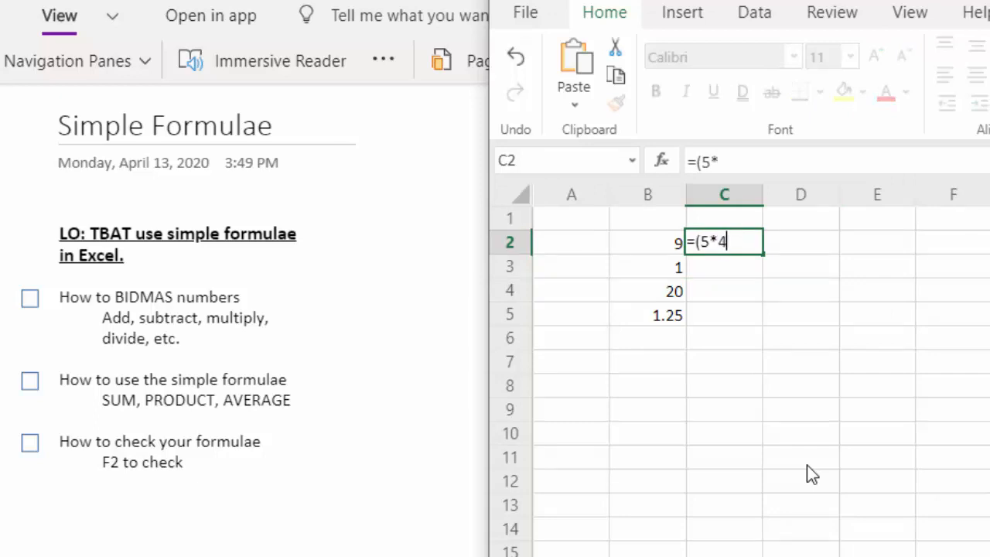
text()/(8)
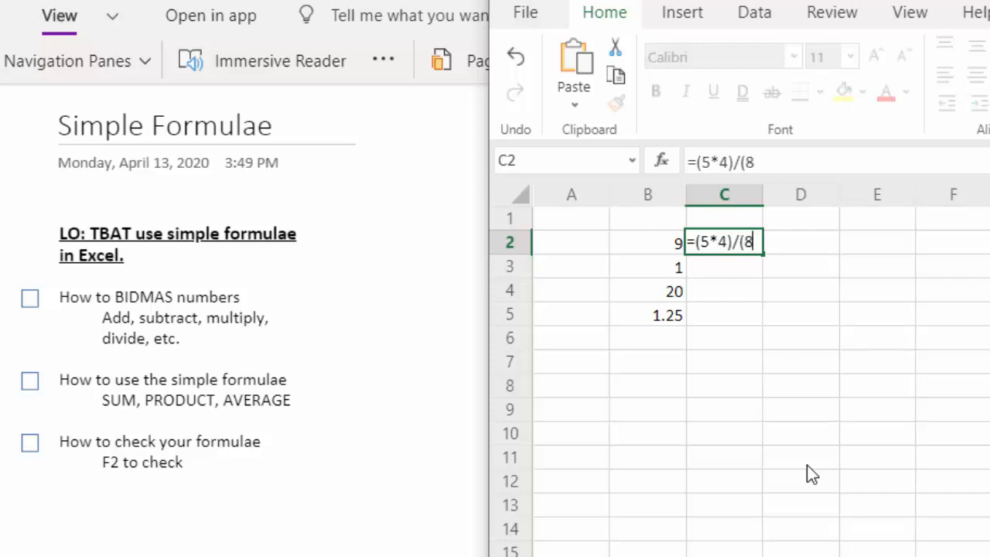
text(/2)
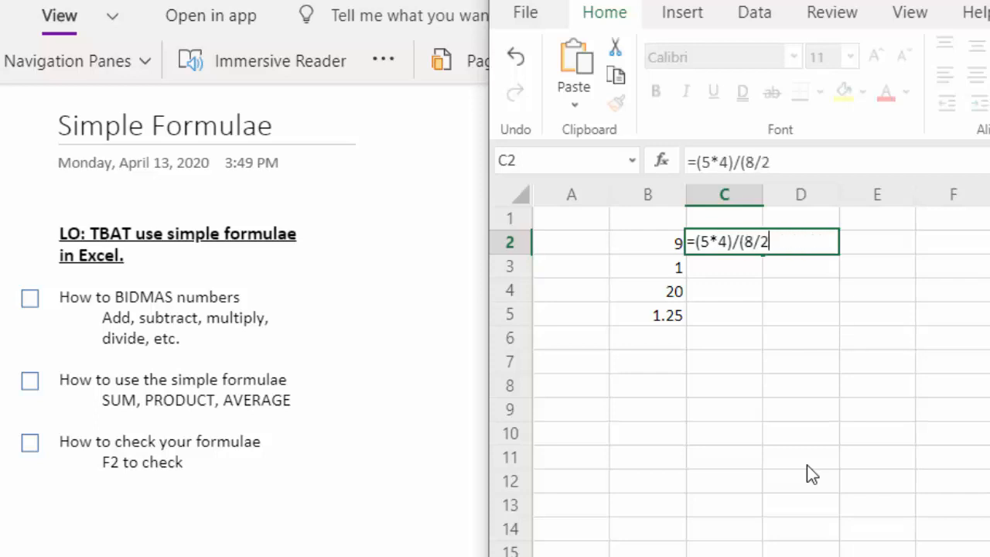
text())
key(Return)
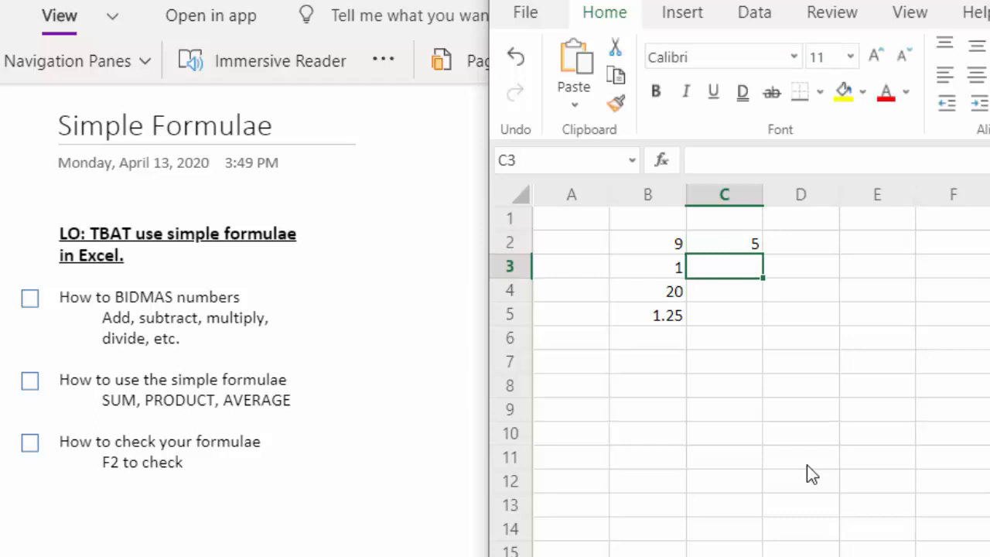
key(Up)
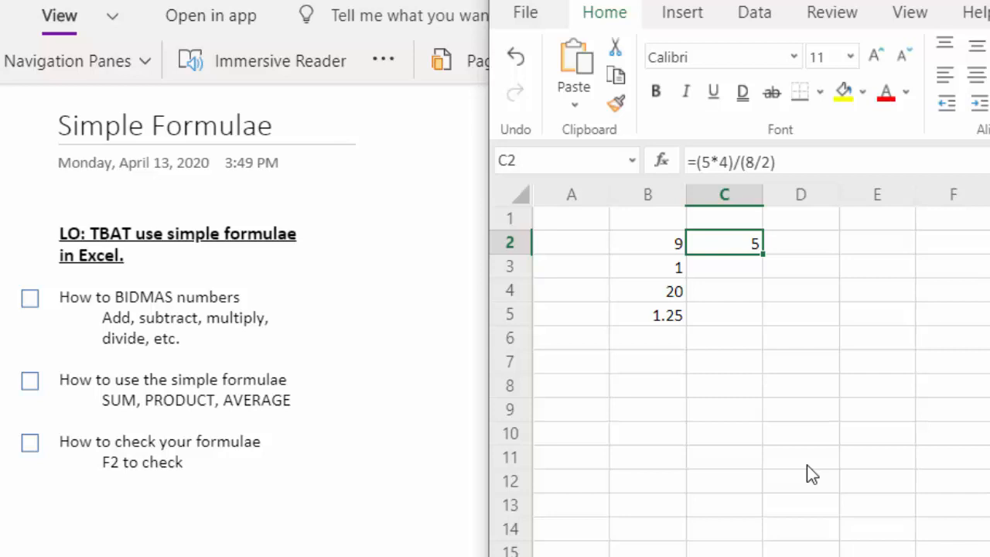
Switch to the OneNote page and tick the "How to BIDMAS numbers" checklist item.
click(33, 300)
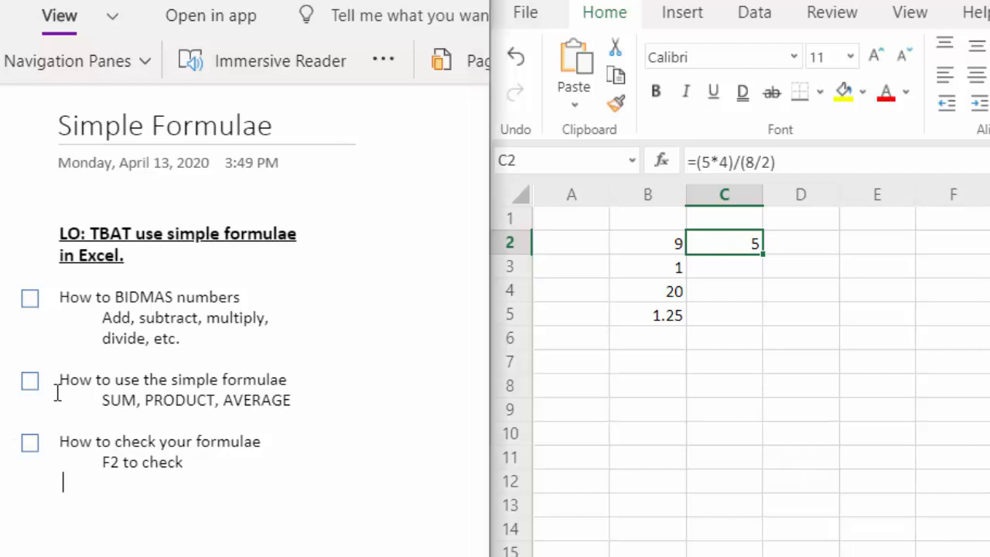
click(32, 304)
key(BackSpace)
key(BackSpace)
key(Return)
Switch back to the Excel worksheet and enter 5 in cell B9, below the existing arithmetic results.
click(841, 318)
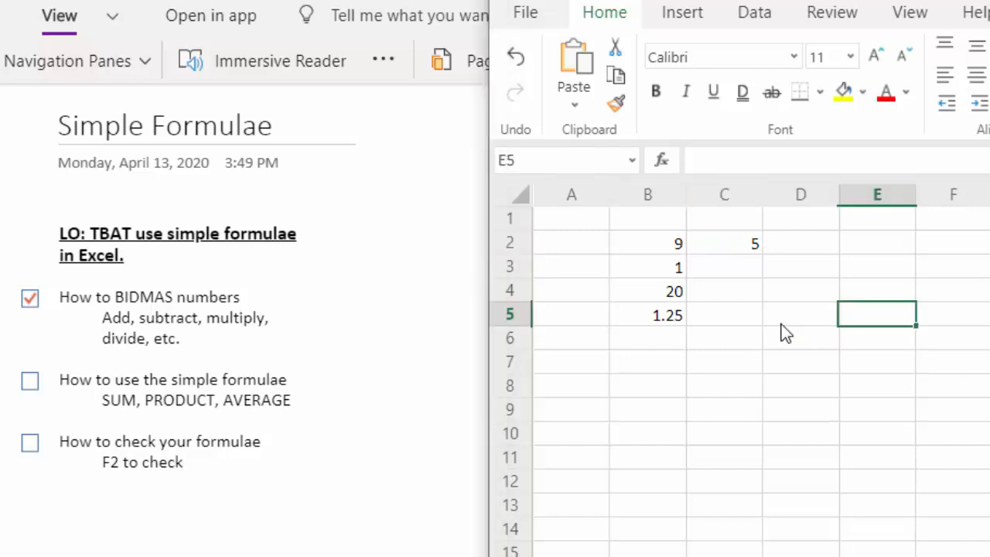
key(Left)
key(Left)
key(Left)
key(Up)
key(Up)
key(Up)
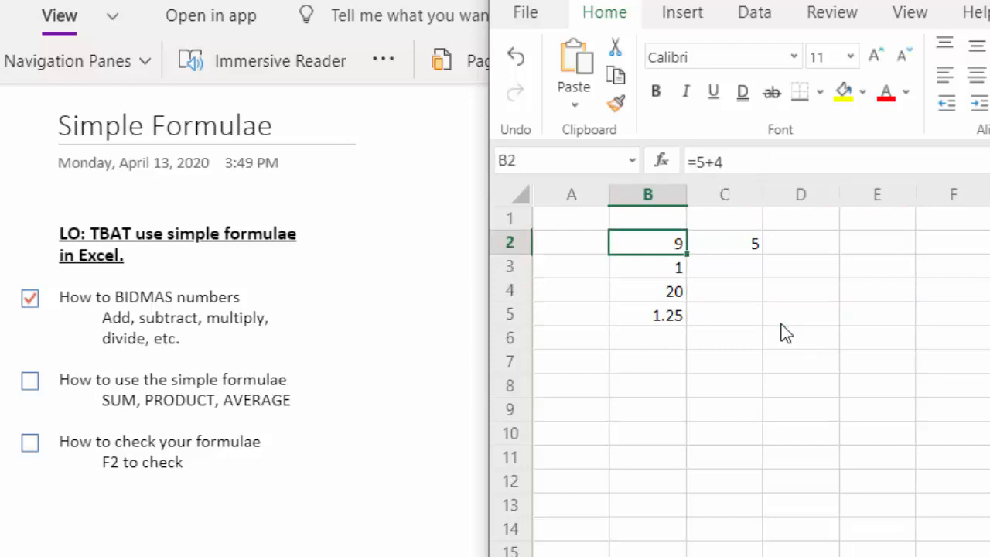
key(Down)
key(Down)
key(Down)
key(Down)
key(Down)
key(Down)
key(Down)
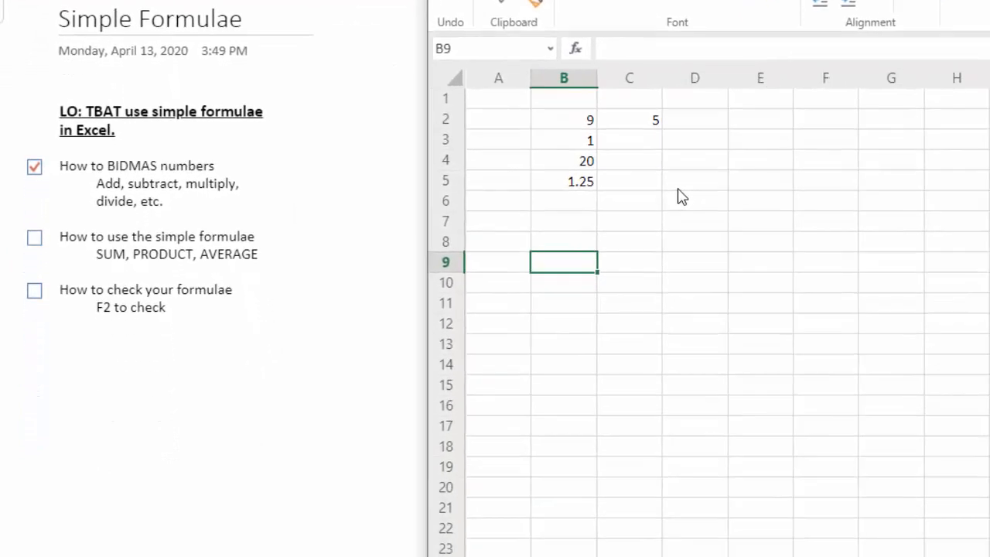
text(5)
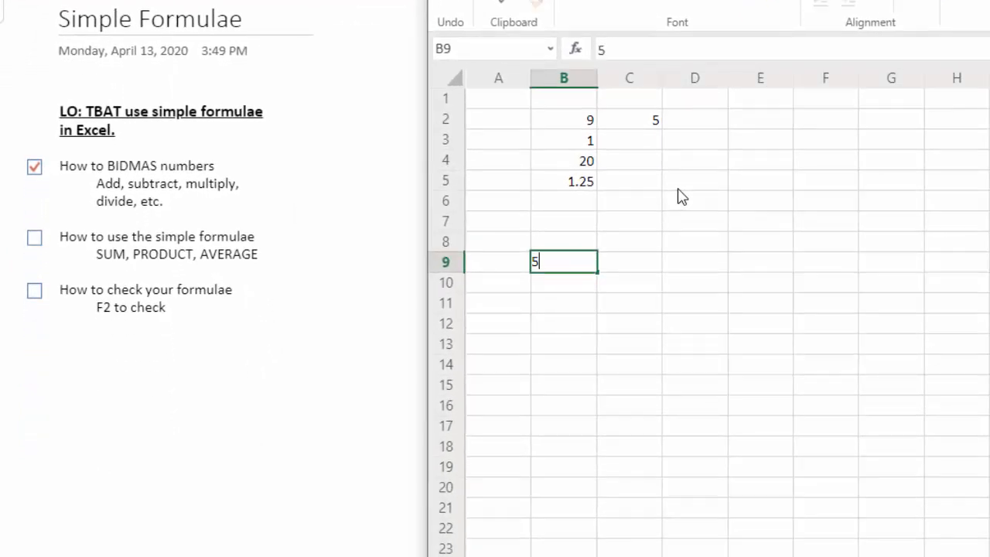
key(Up)
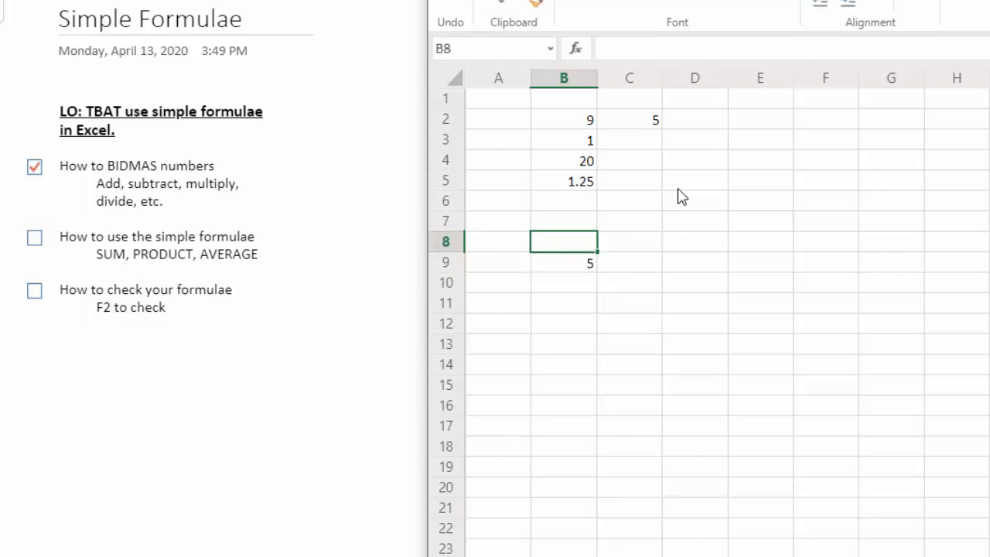
Enter the heading "Number of Cars" in cell B8, above the 5.
text(Cars)
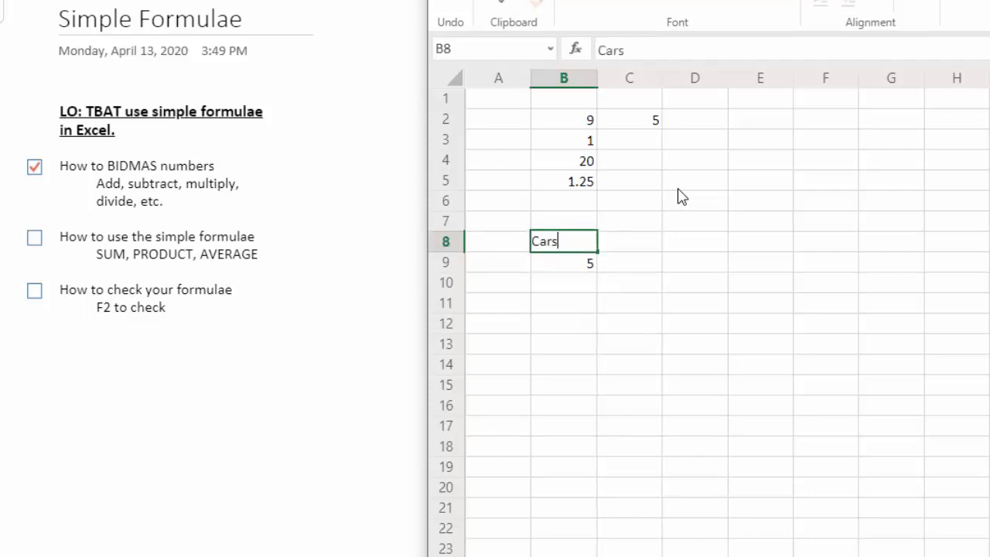
key(BackSpace)
key(BackSpace)
key(BackSpace)
key(BackSpace)
text(Number of Cars)
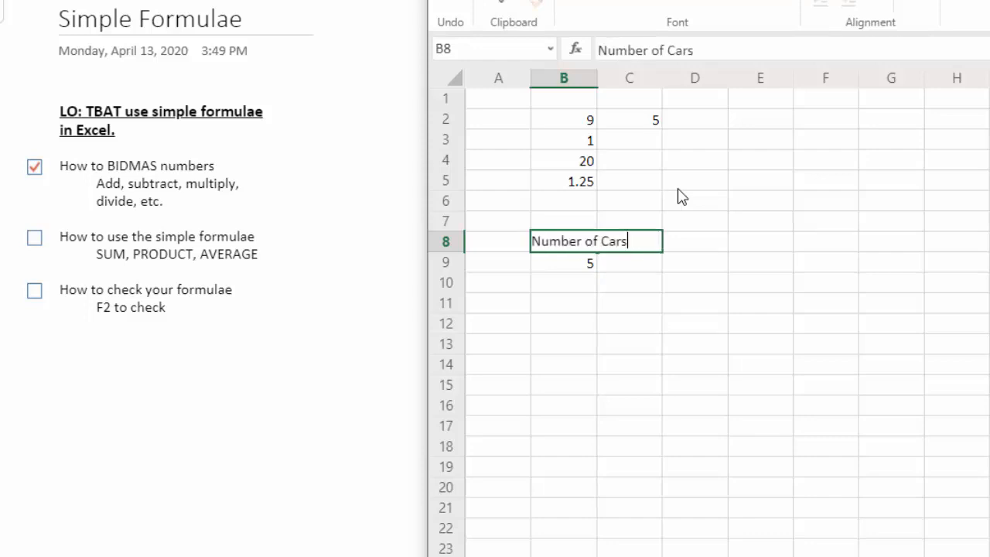
key(Return)
Enter the heading "People Per Car" in cell D8 and the value 4 beneath it in D9.
key(Up)
key(Down)
key(Right)
key(Right)
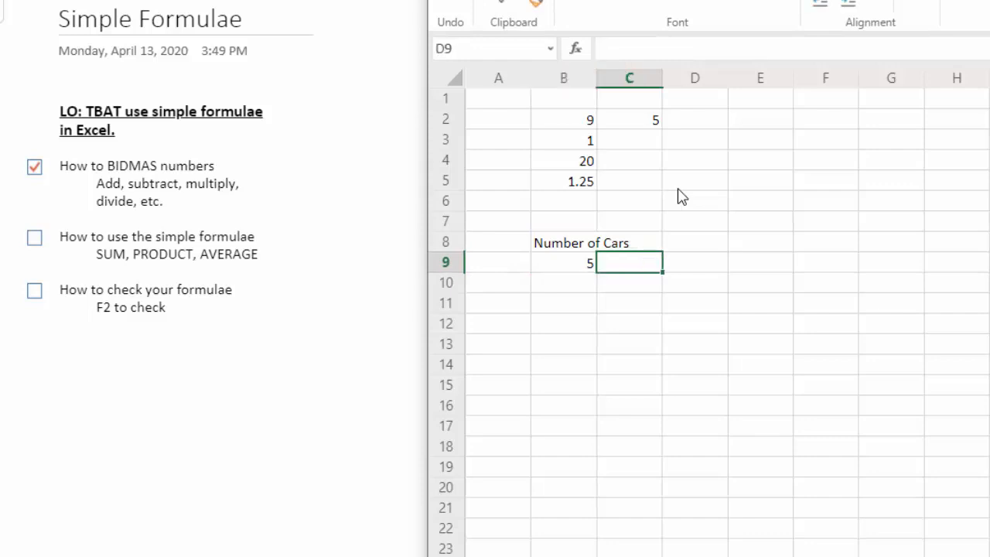
key(Up)
text(People )
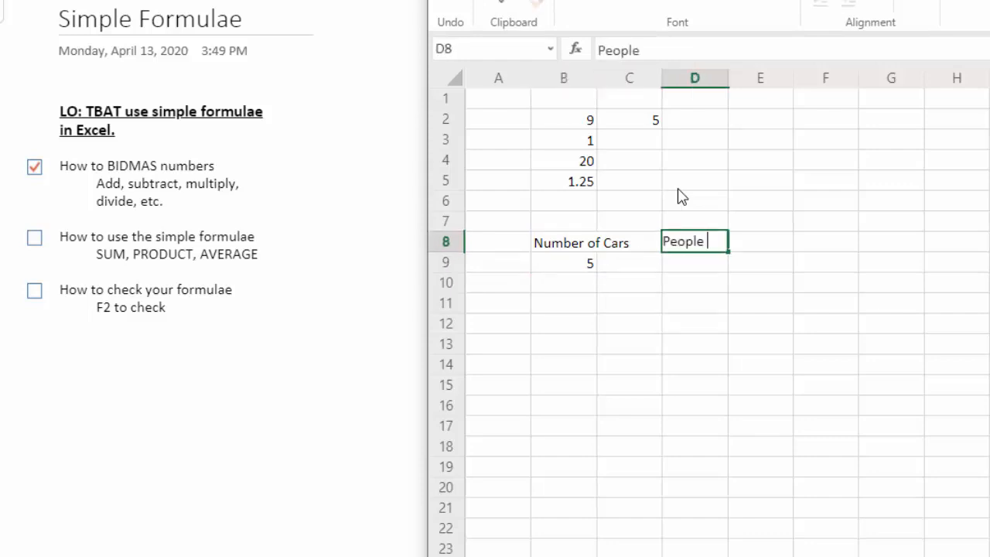
text(Per Car)
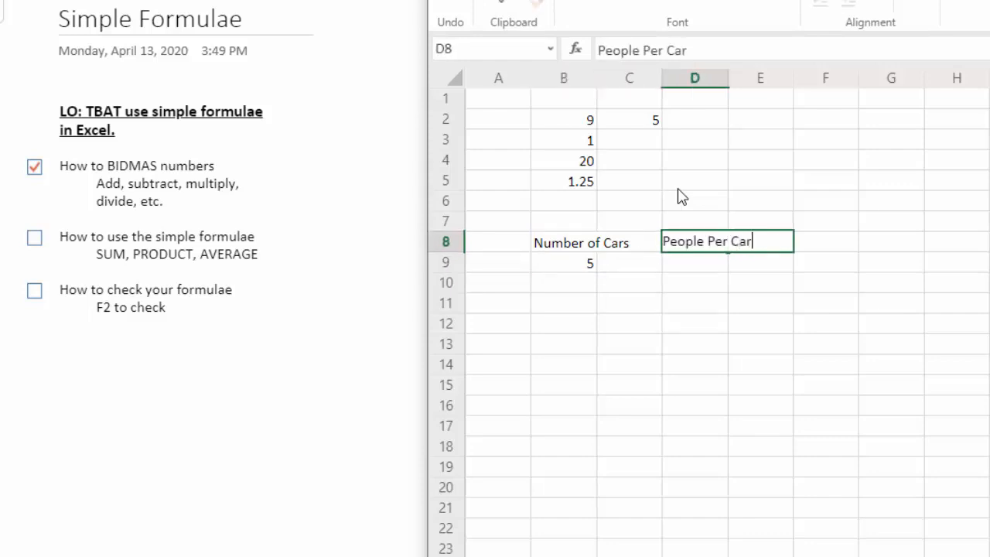
key(Return)
text(4)
key(Tab)
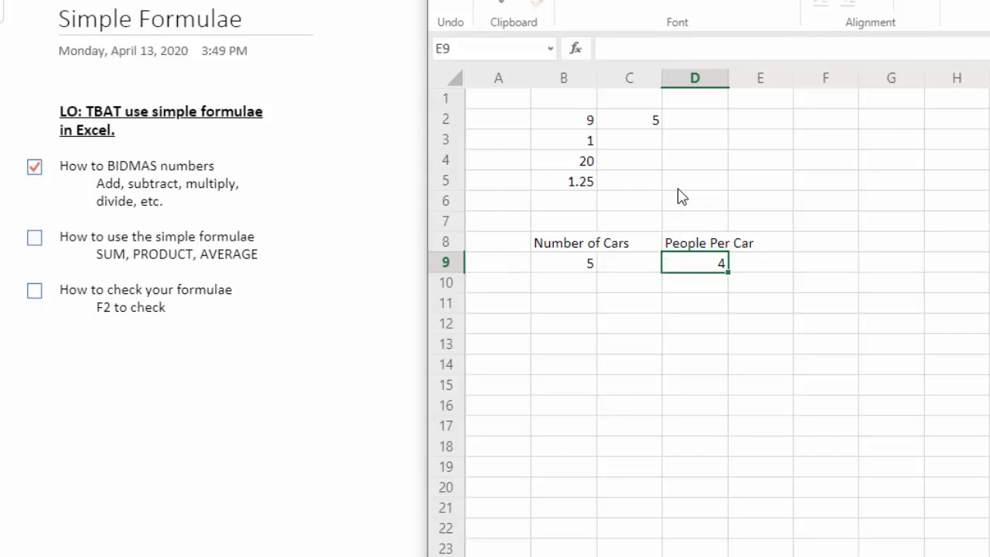
Enter the heading "Total Number of People" in cell F8.
key(Tab)
key(Up)
text(al )
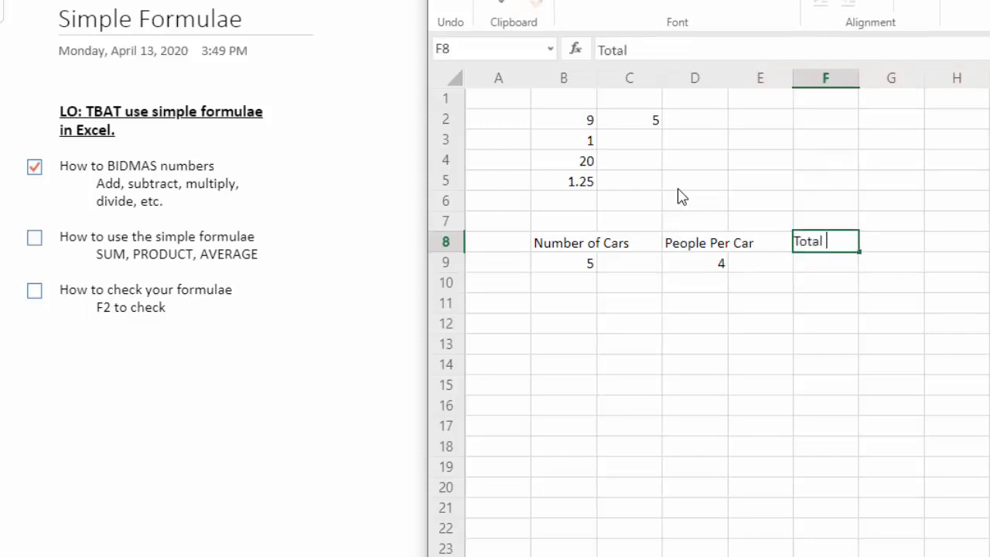
text(Numebr of)
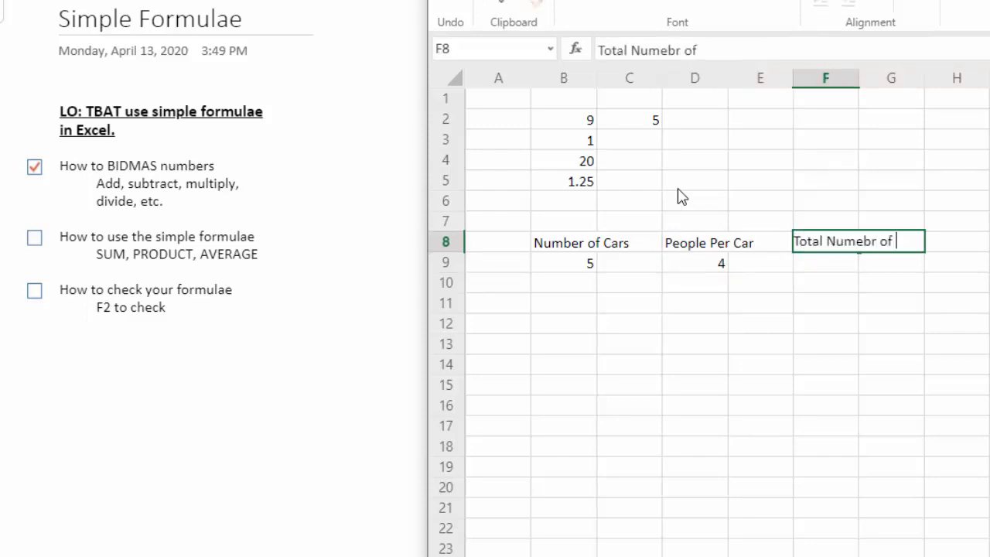
key(BackSpace)
key(BackSpace)
key(BackSpace)
key(BackSpace)
key(BackSpace)
key(BackSpace)
text(ber of People)
key(Return)
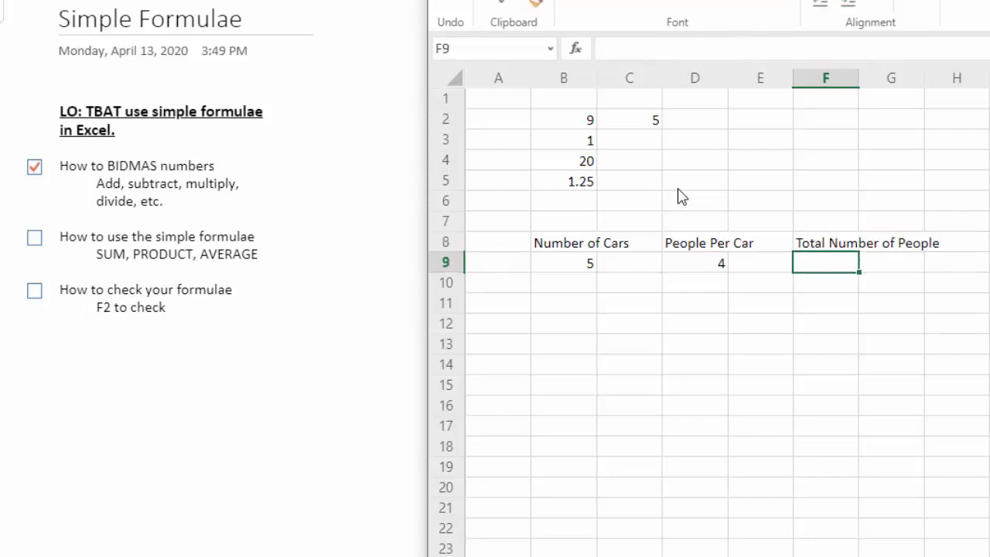
Enter the formula =B9*D9 in cell F9 to multiply cars by people per car, and reselect the cell to review it.
text(=)
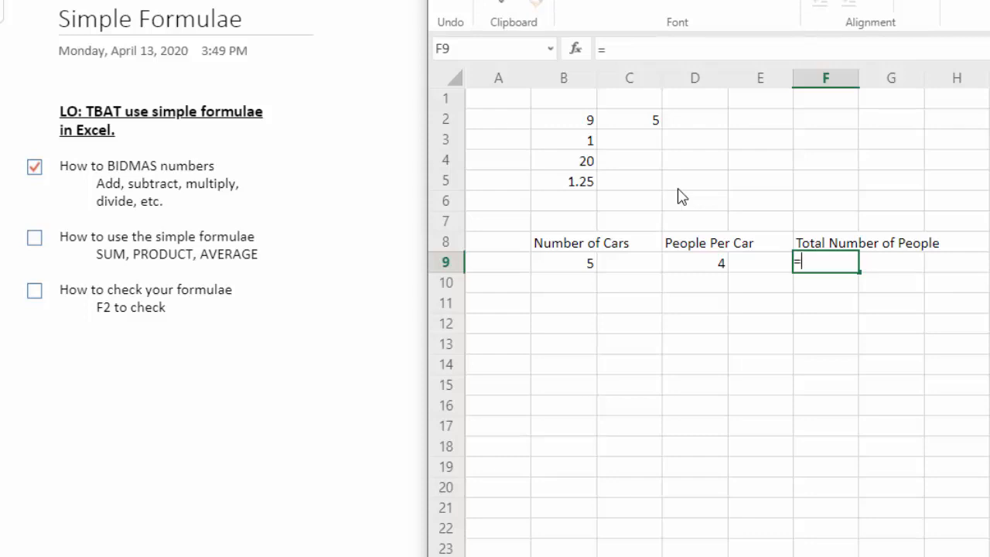
key(Left)
key(Left)
key(Left)
key(Left)
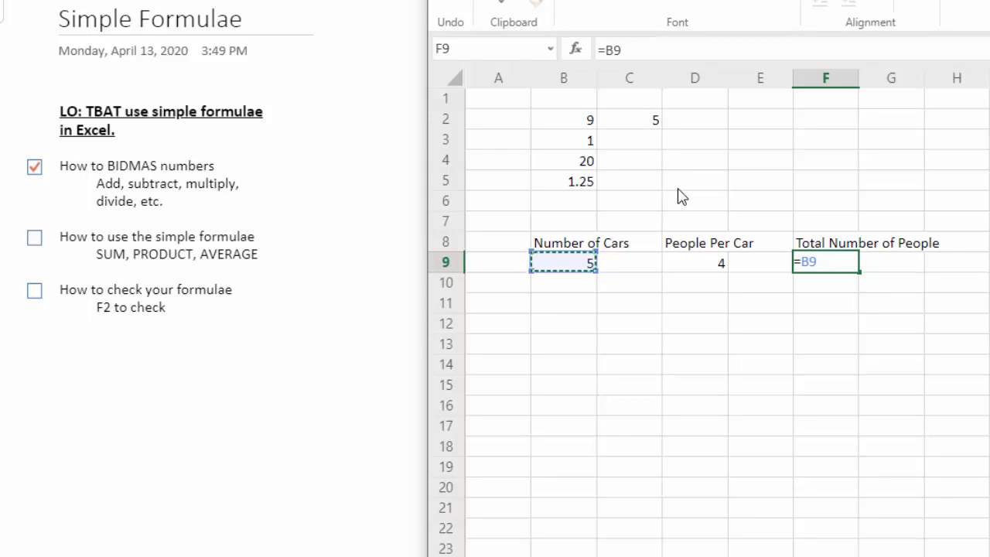
text(*)
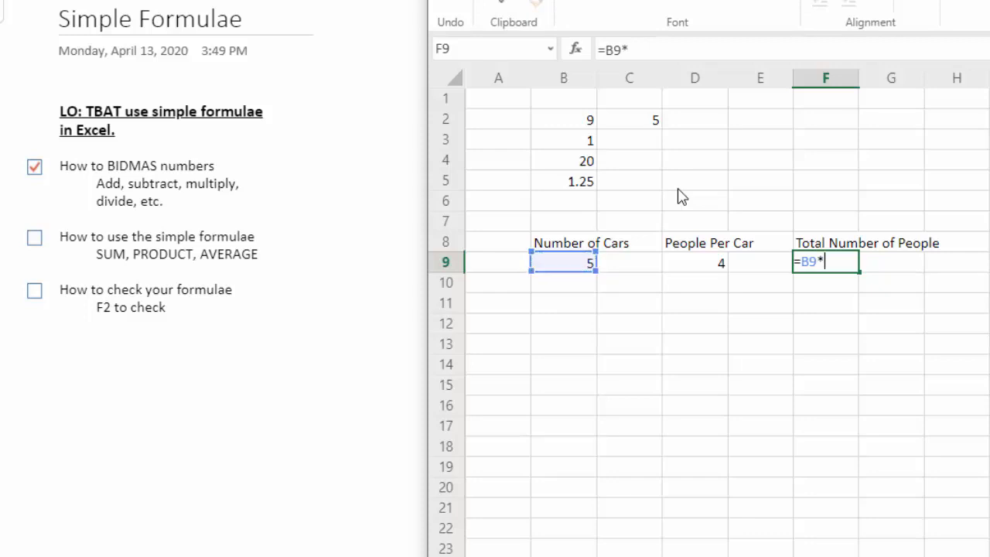
text(D)
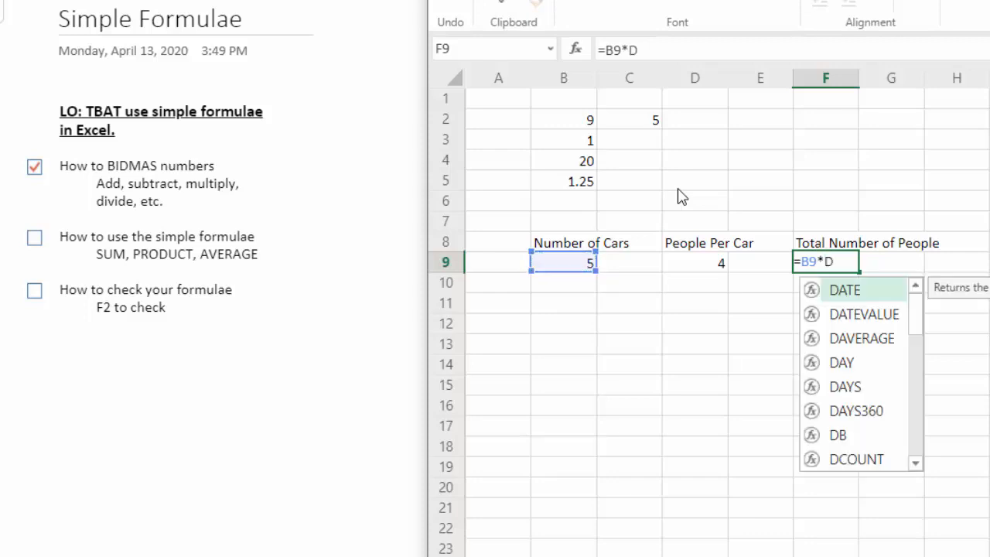
text(9)
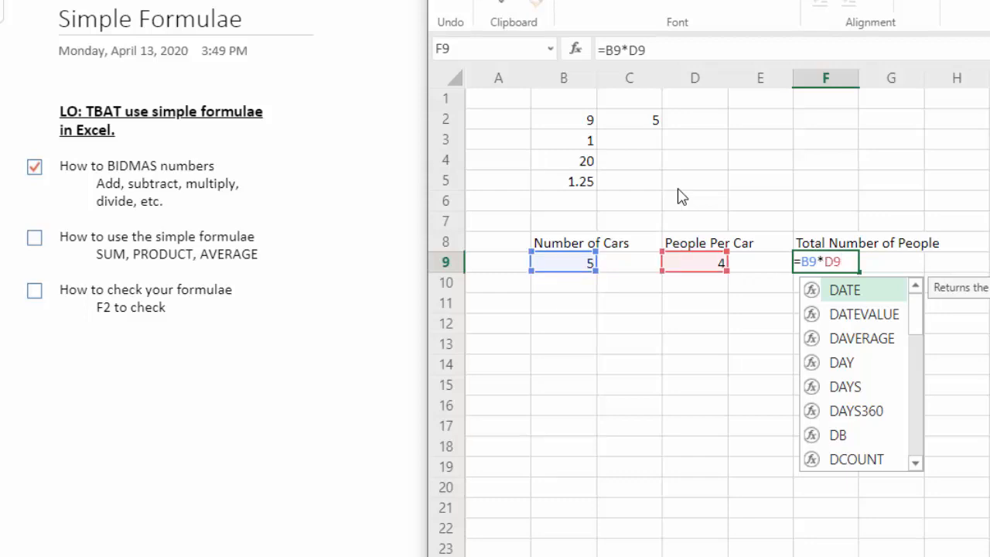
key(Return)
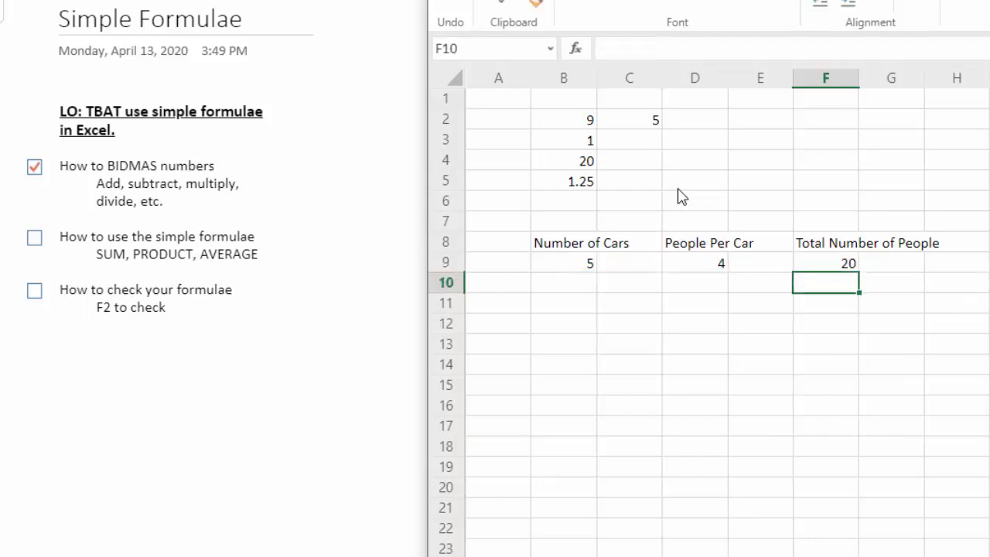
key(Up)
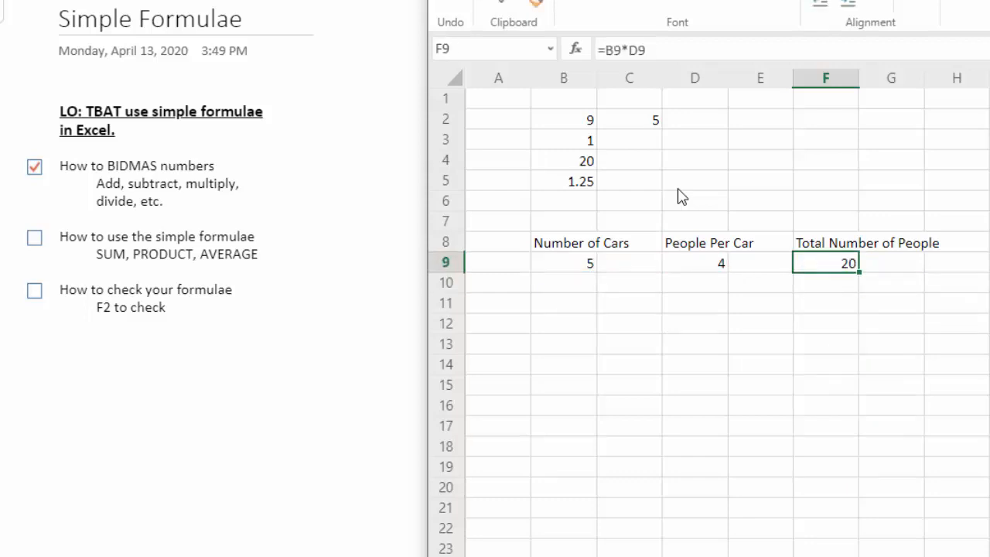
Change the number of cars in cell B9 to 6 and reselect the total in F9 to check its update.
key(Left)
key(Left)
key(Left)
key(Left)
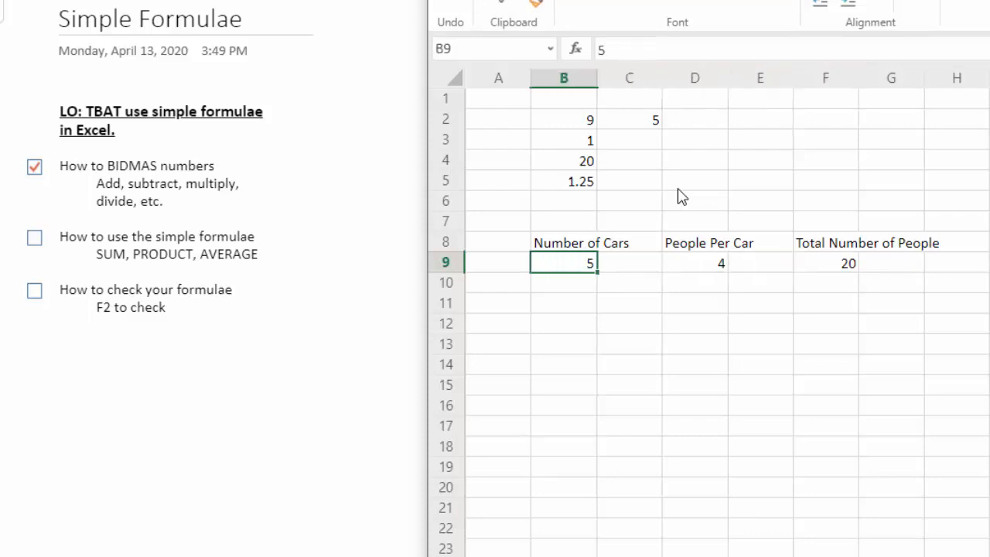
text(6)
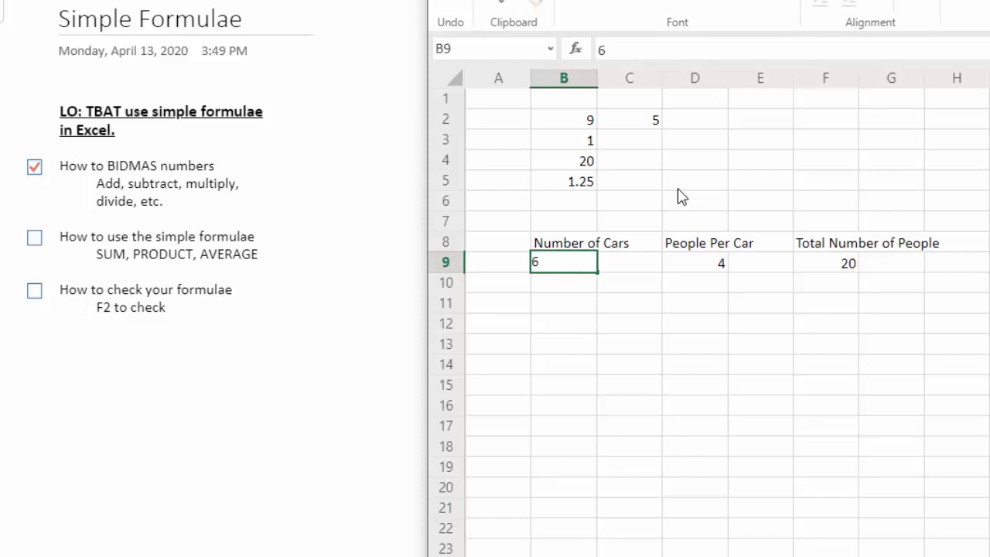
key(Return)
key(Up)
key(Right)
key(Right)
key(Right)
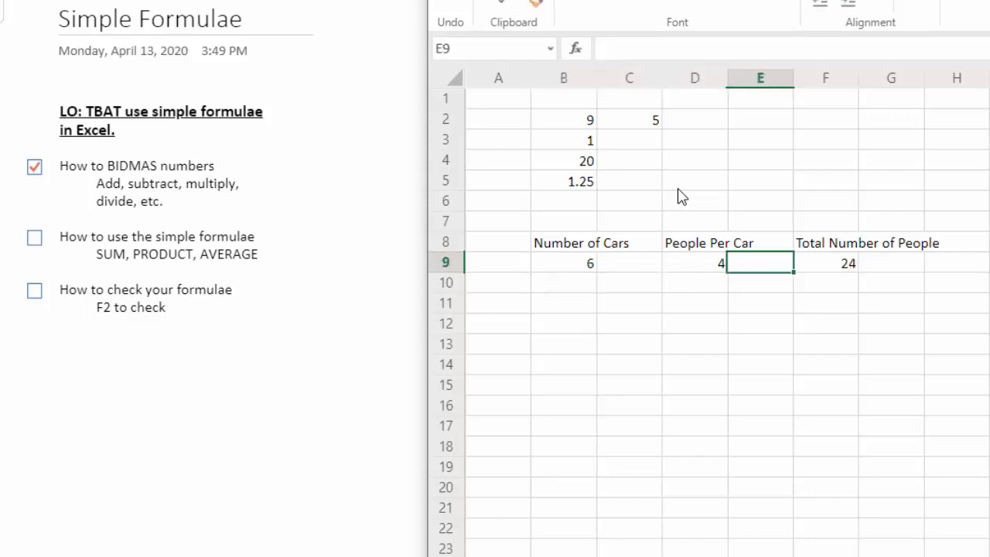
key(Right)
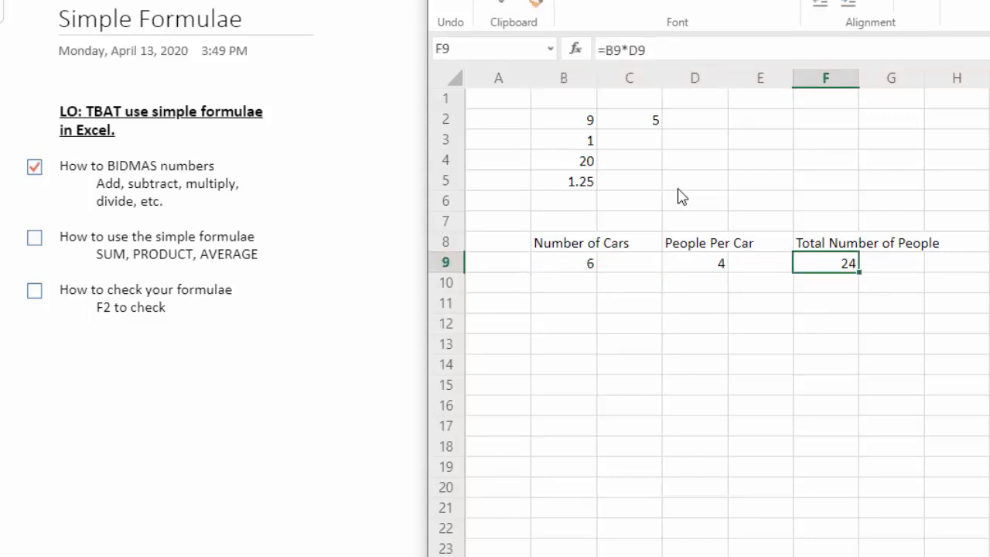
Change the people per car in cell D9 to 6 and reselect the total in F9 to check its update.
key(Left)
key(Left)
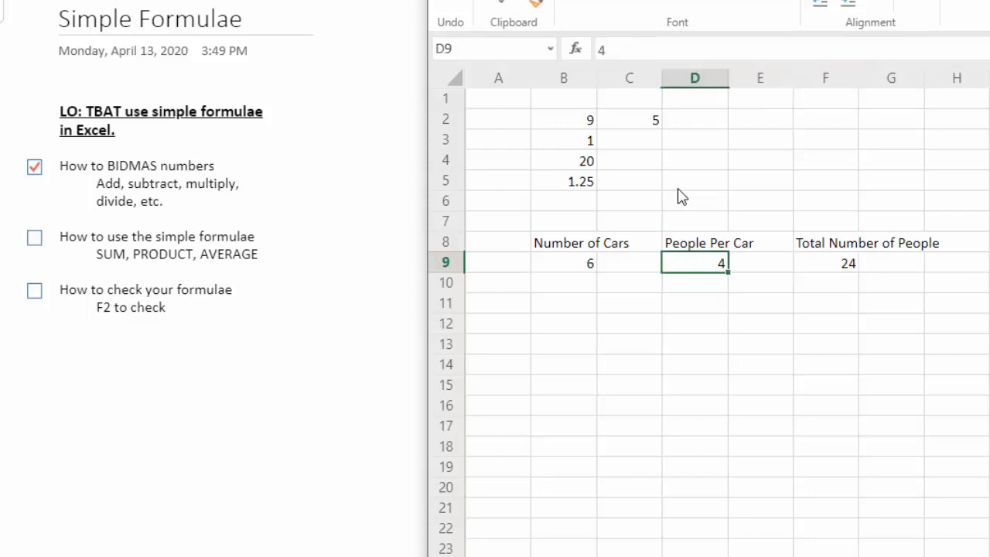
text(6)
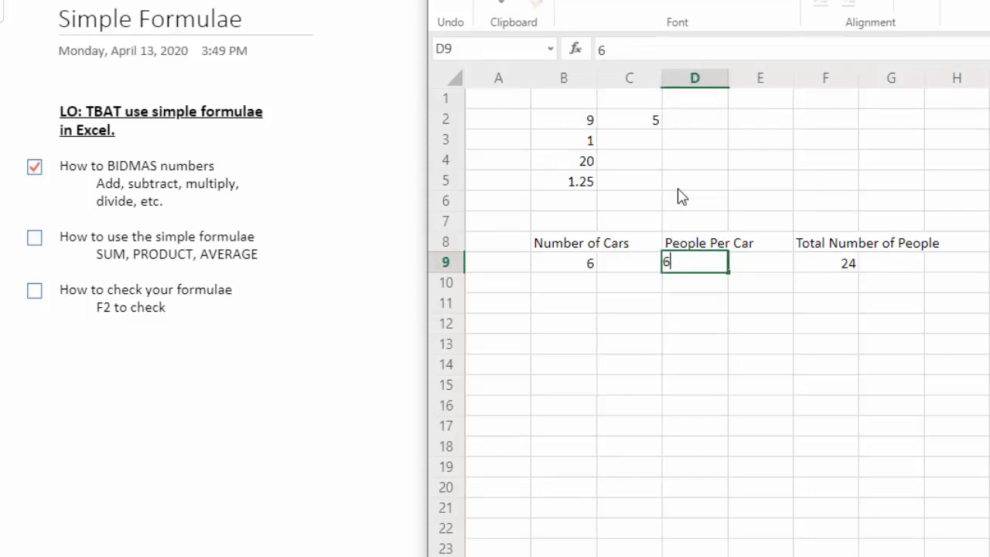
key(Return)
key(Up)
key(Right)
key(Right)
key(Right)
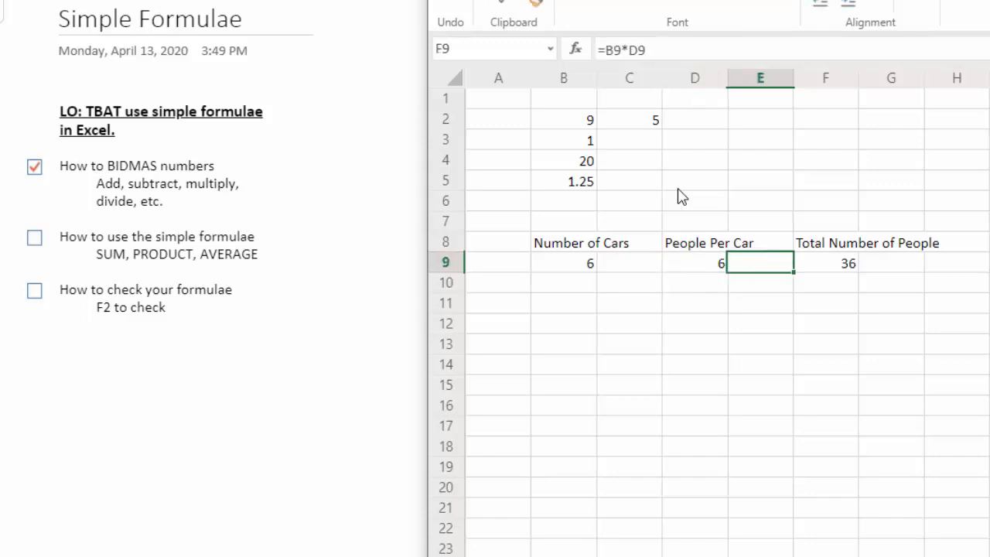
key(Left)
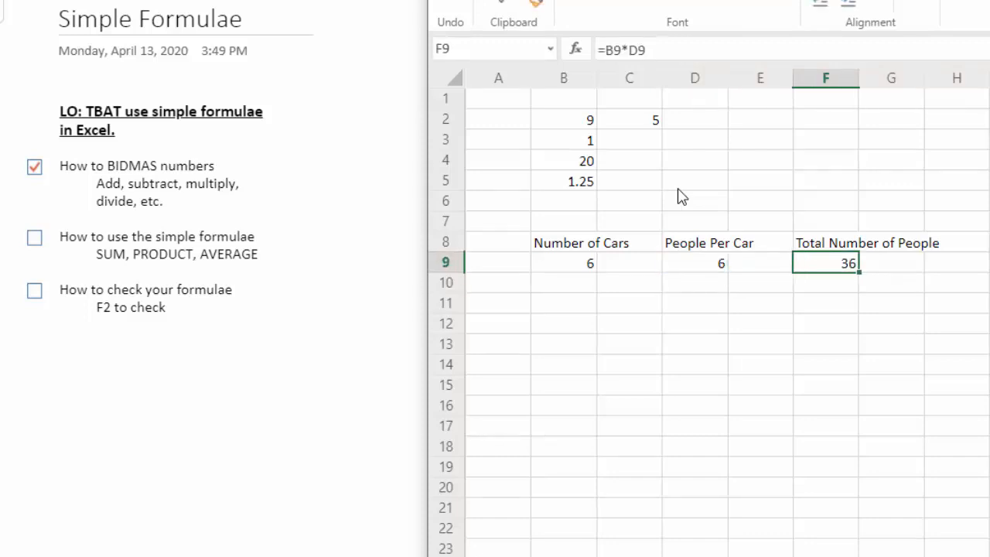
Enter a second =B9*D9 formula in cell F10, below the existing total, and reselect the cell to review it.
key(Down)
text(=)
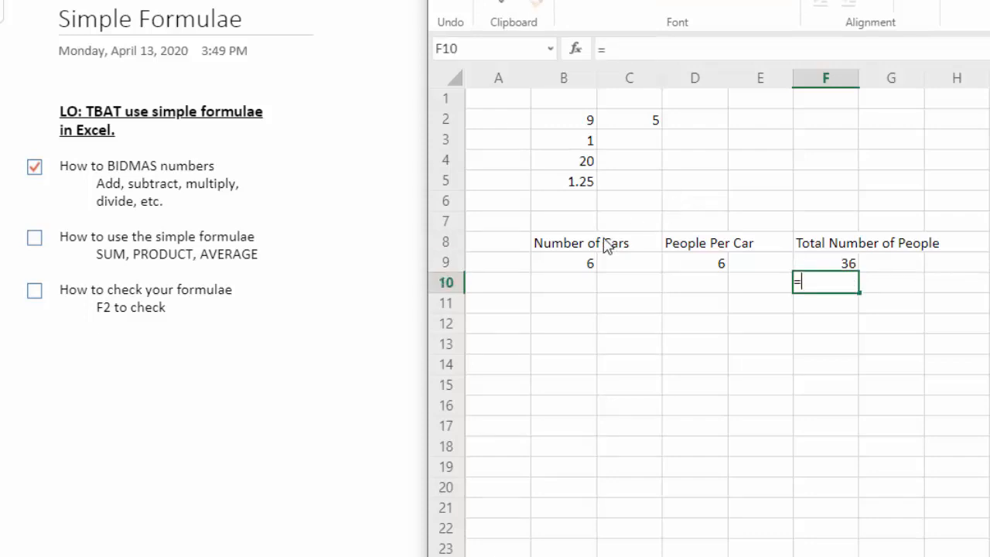
click(572, 270)
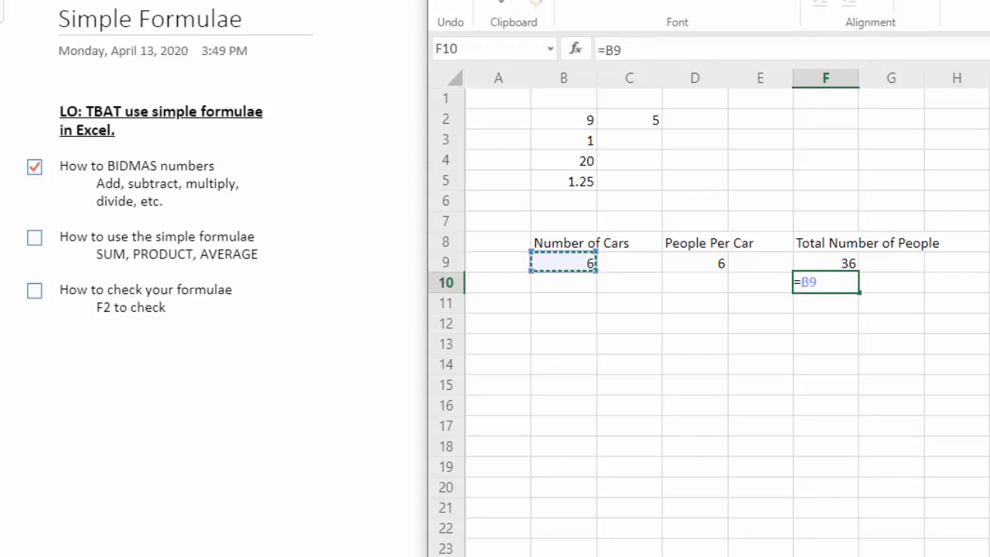
text(*)
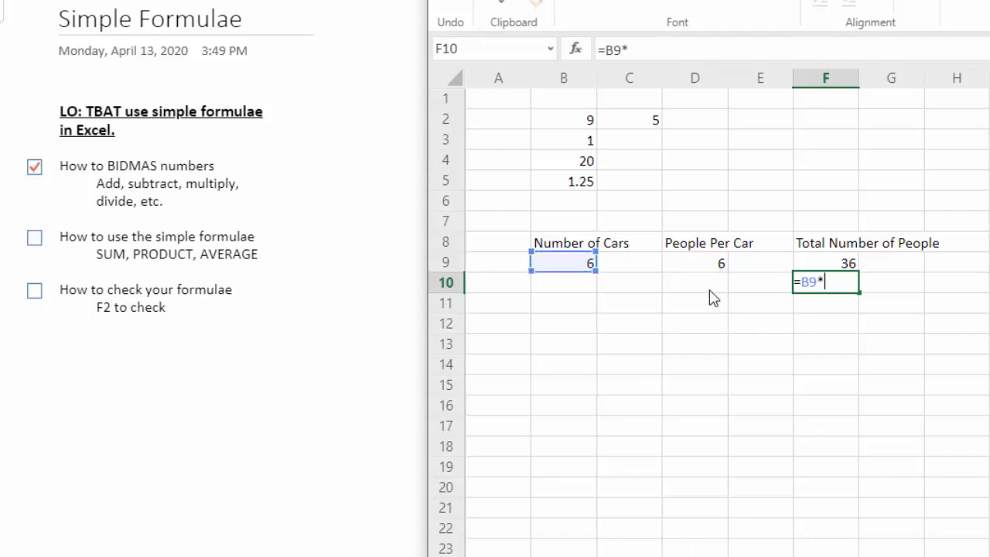
text(D90)
key(BackSpace)
key(Return)
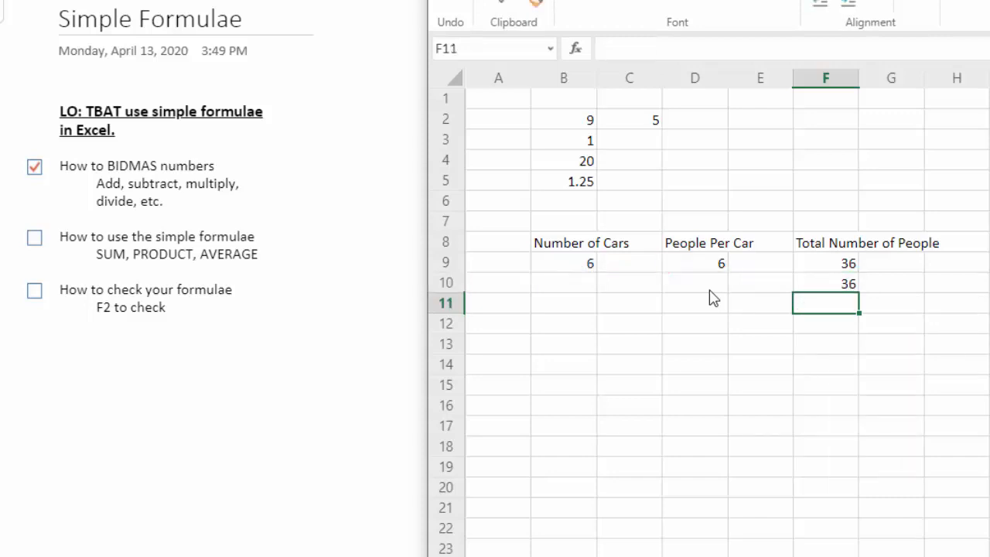
key(Up)
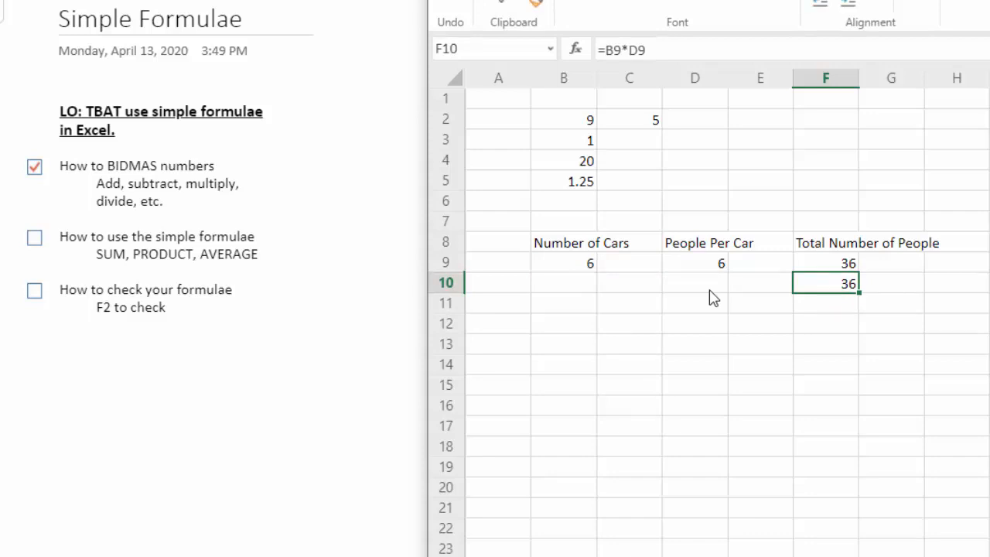
Change the people per car in cell D9 to 8.
key(Left)
key(Up)
key(Left)
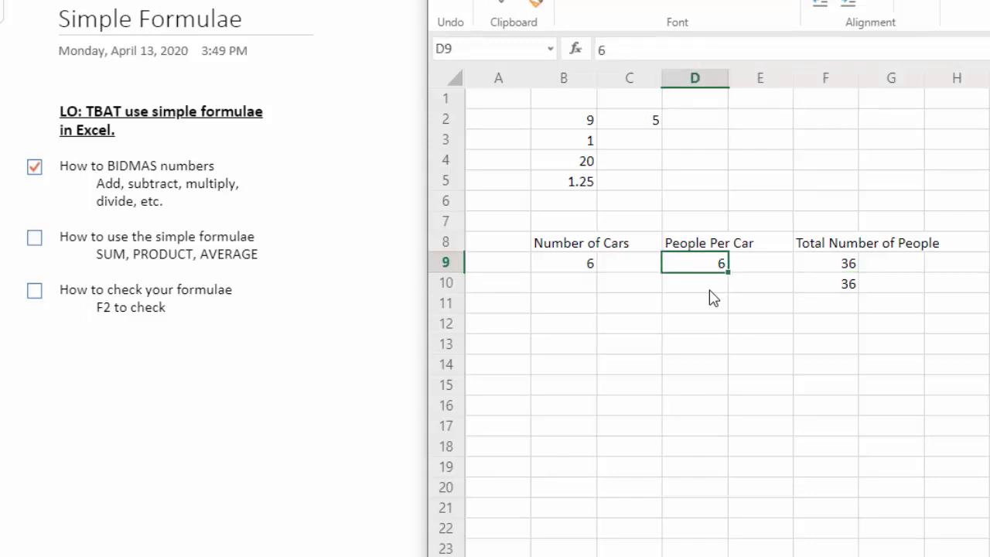
key(Left)
key(Left)
key(Right)
key(Right)
text(8)
key(Return)
Change the number of cars in cell B9 to 5 and reselect the total in F9 to check its update.
key(Up)
key(Left)
key(Left)
text(5)
key(Right)
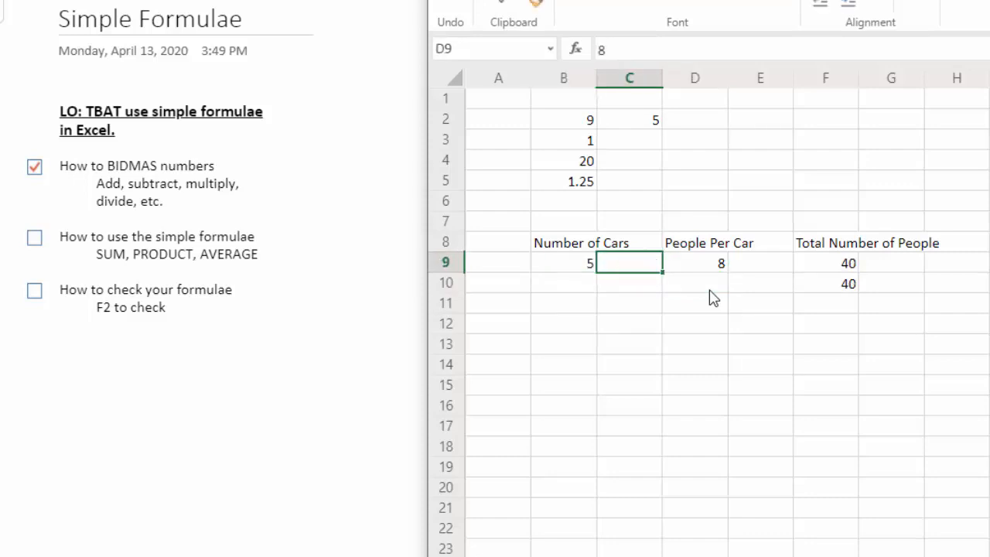
key(Right)
key(Right)
key(Right)
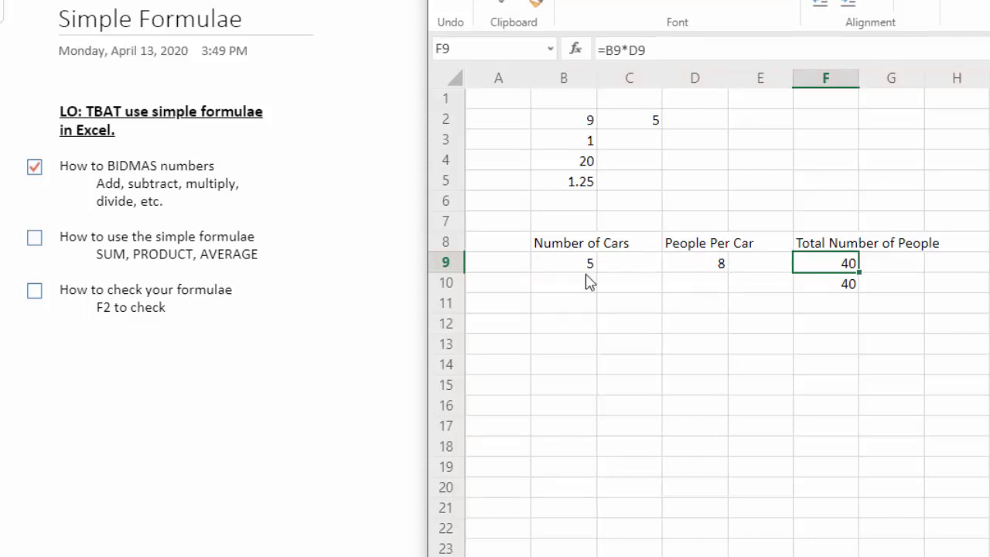
Enter the heading "Marks in an Exam" in cell B12, below the cars table.
click(570, 345)
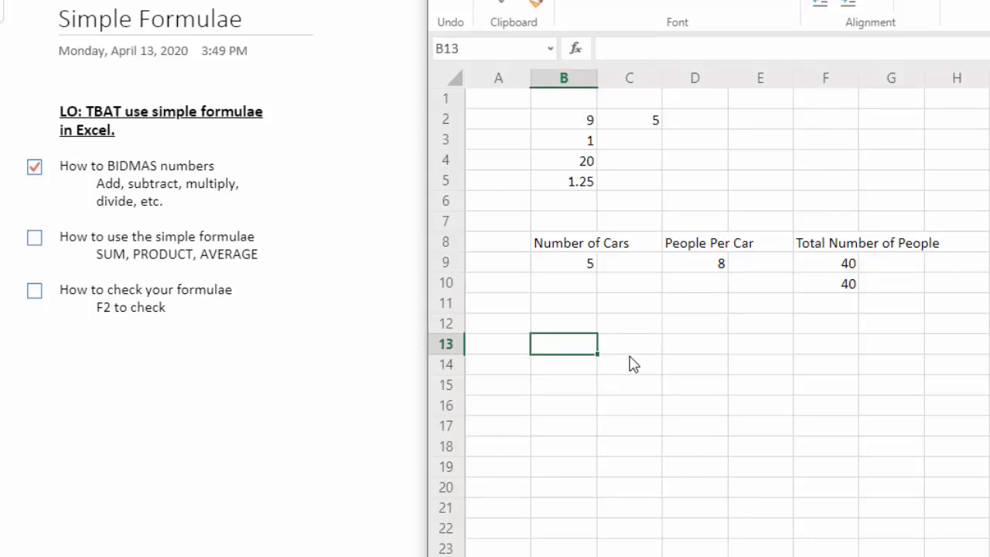
key(Up)
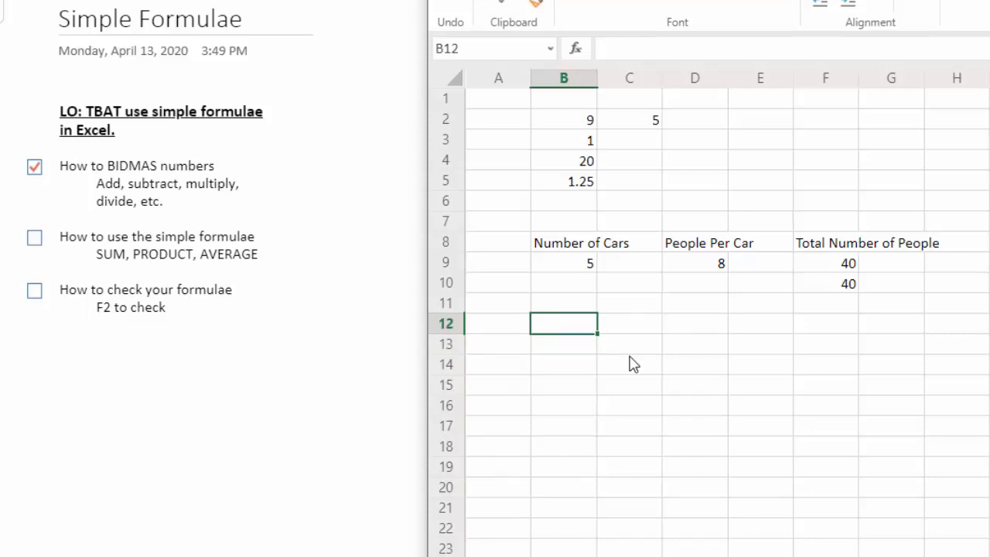
text(Marks )
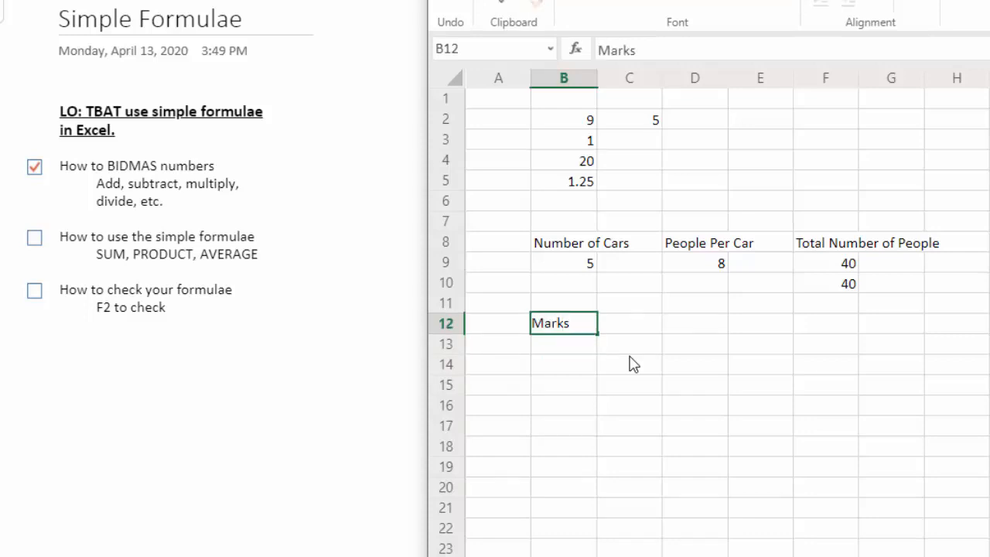
text(in an )
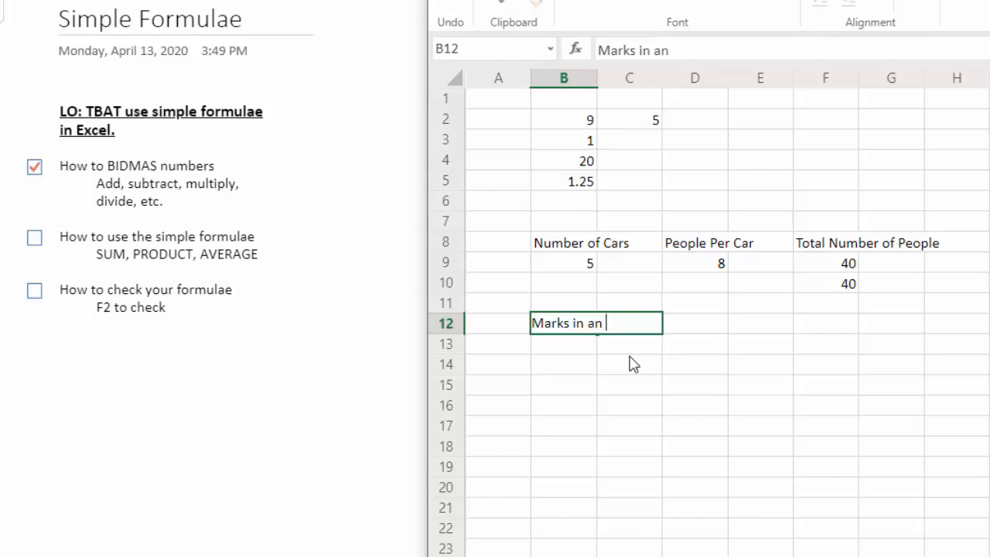
text(Exam)
key(Return)
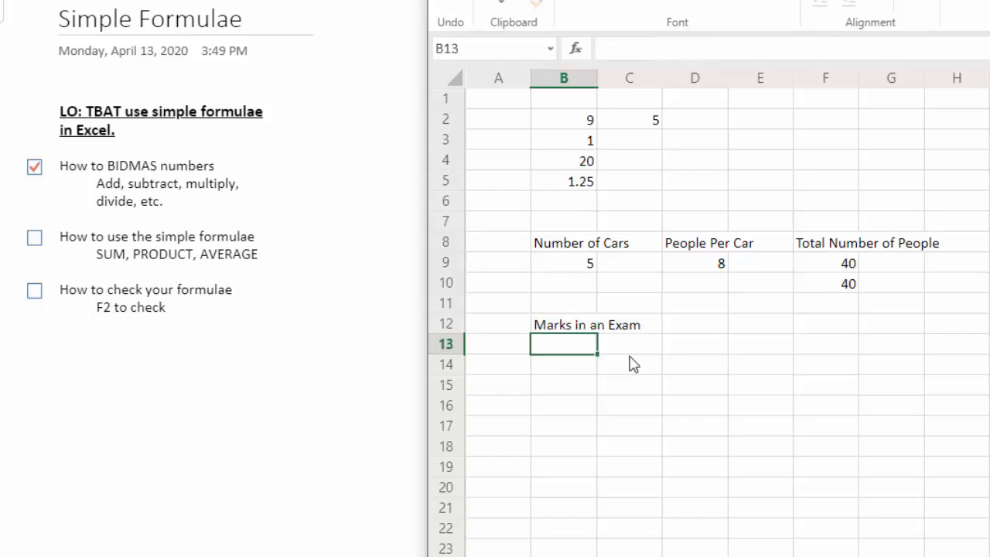
Enter the question numbers 1 to 5 across cells B13 to F13, under the exam heading.
text(1)
key(Tab)
text(2)
key(Tab)
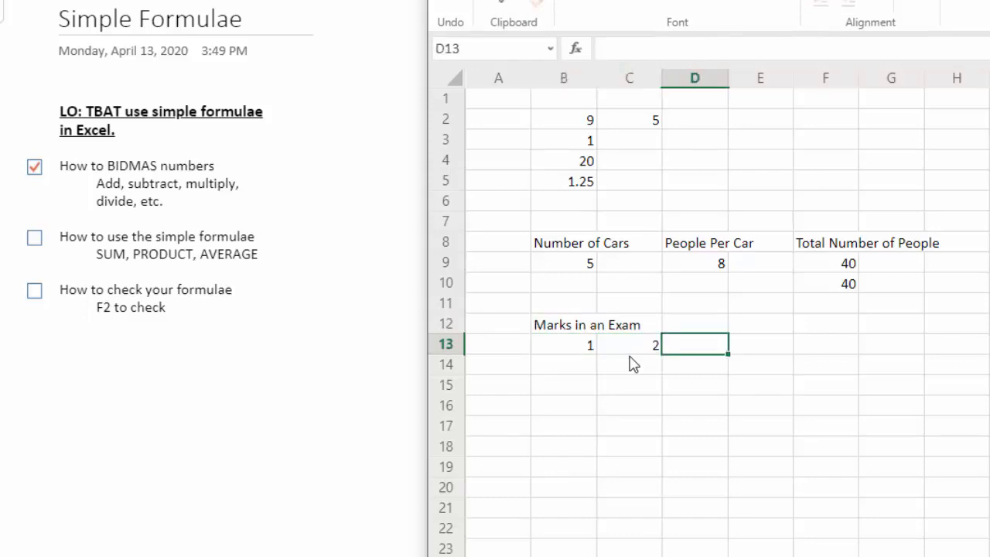
text(3)
key(Tab)
text(4)
key(Tab)
text(5)
Label the row of question numbers "Question" in cell A13.
key(Left)
key(Left)
key(Left)
key(Left)
key(Left)
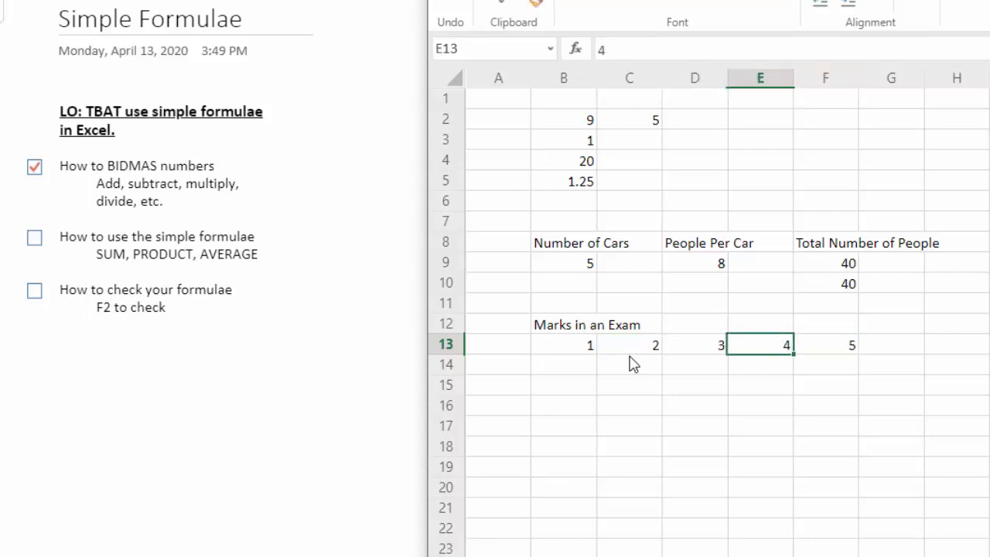
text(Question)
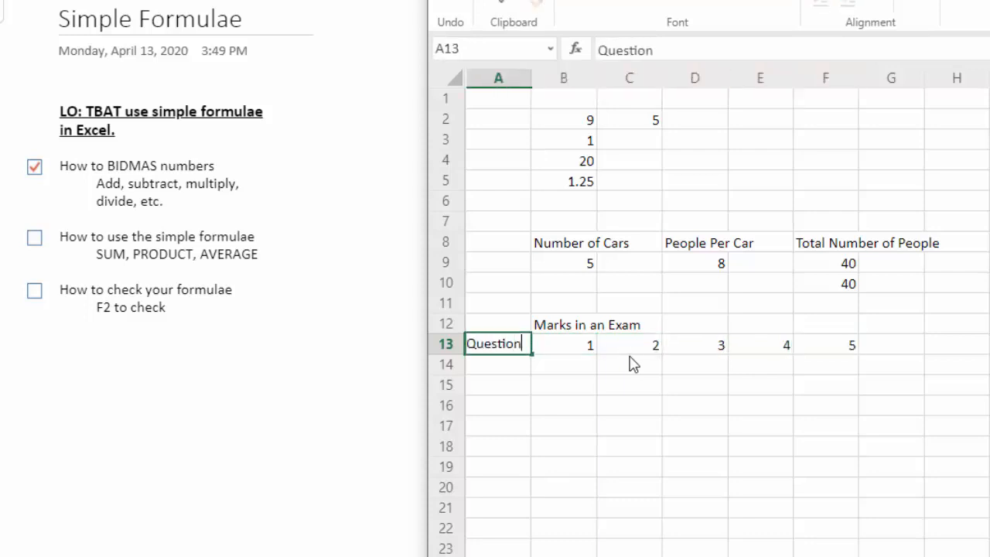
key(Return)
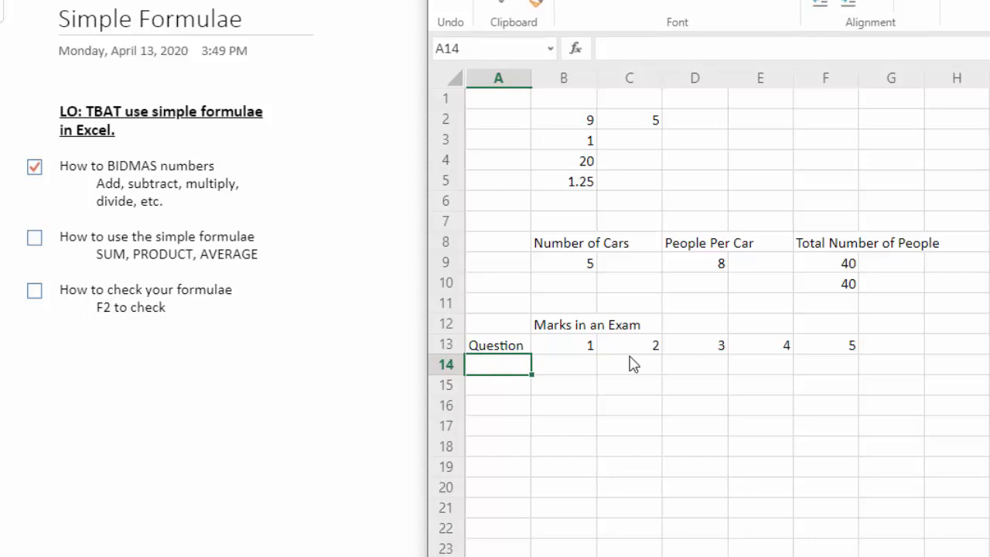
Enter the exam taker's name in cell A14, below the Question label.
key(Right)
key(Left)
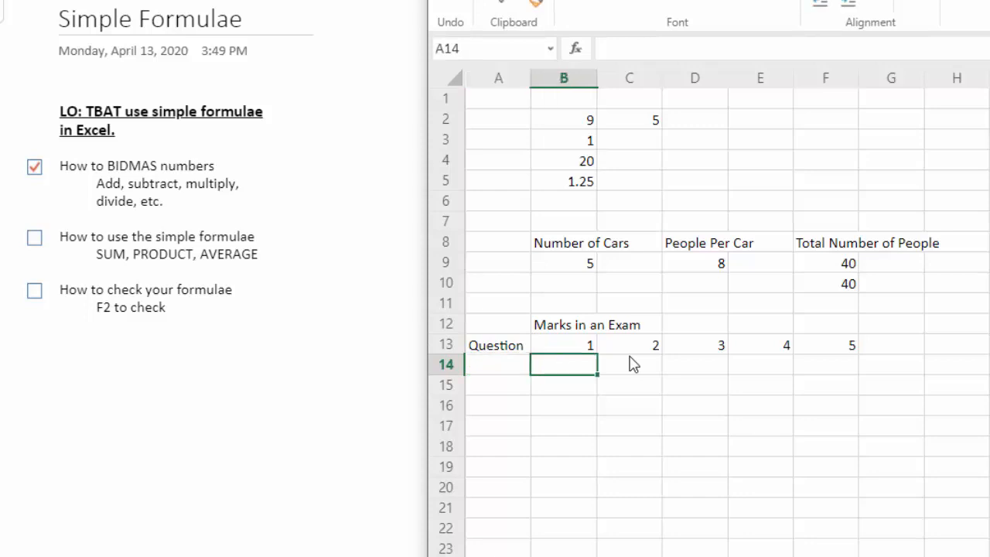
text(Mr Salih)
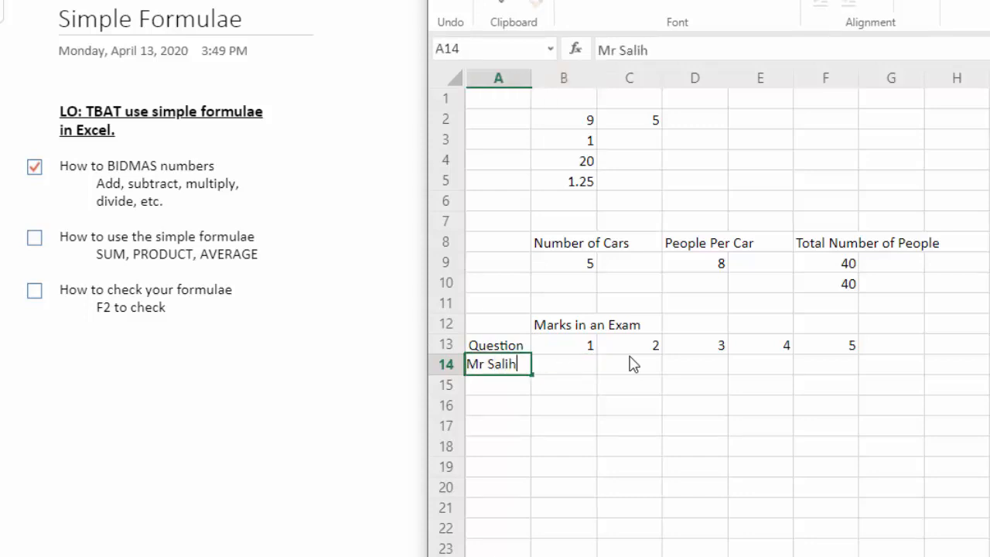
key(Tab)
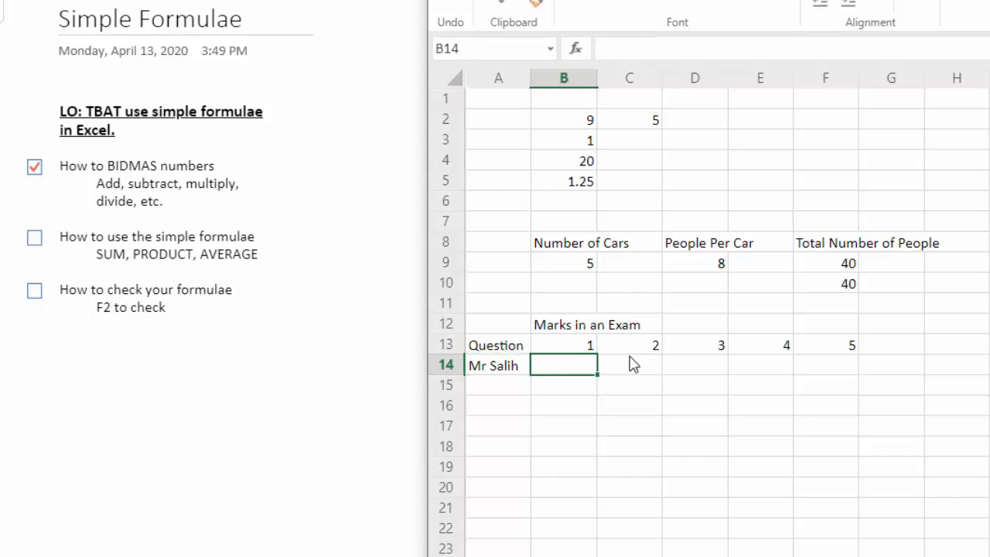
Enter the marks 1, 0, 0, 2 and 1 for the five questions in cells B14 to F14.
text(1)
key(Tab)
text(0)
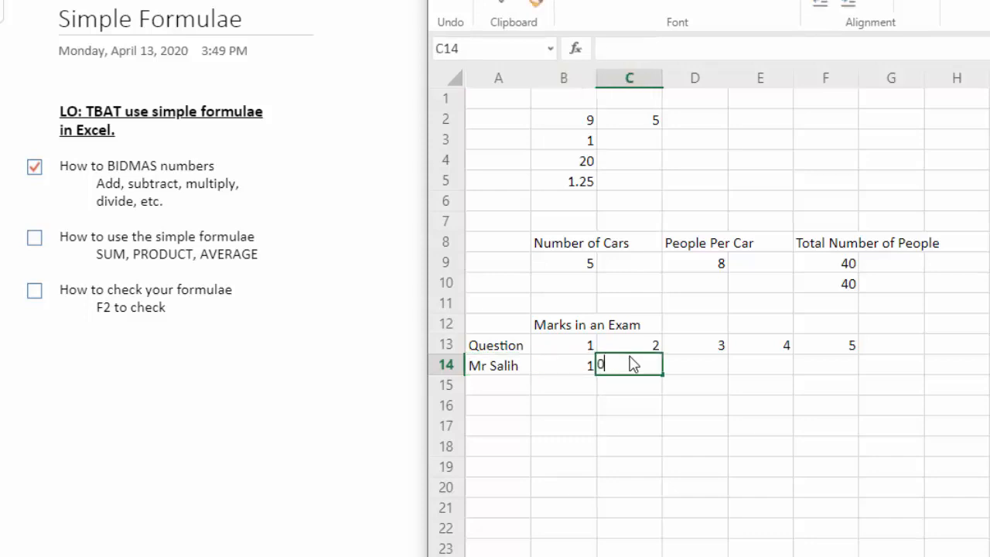
key(Tab)
text(0)
key(Tab)
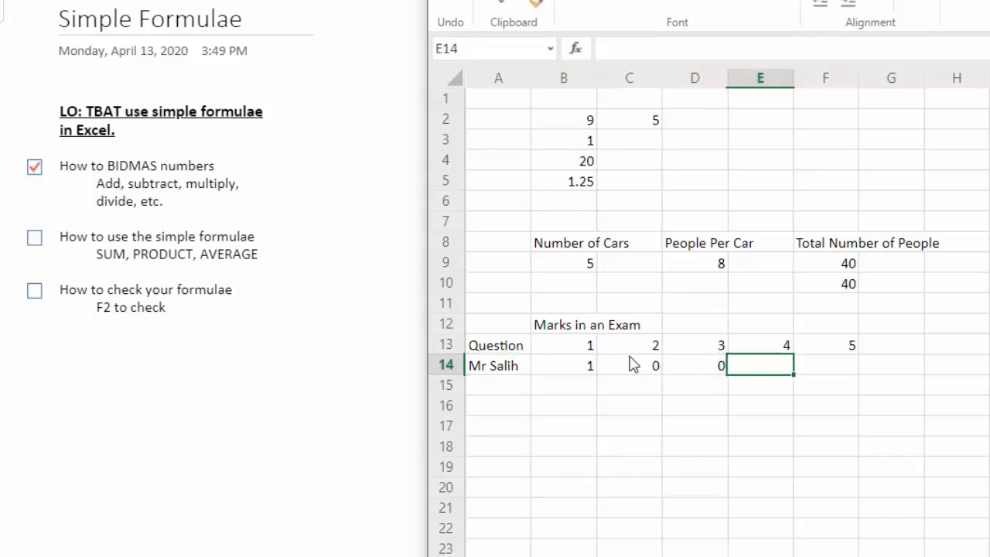
text(2)
key(Tab)
text(1)
key(Tab)
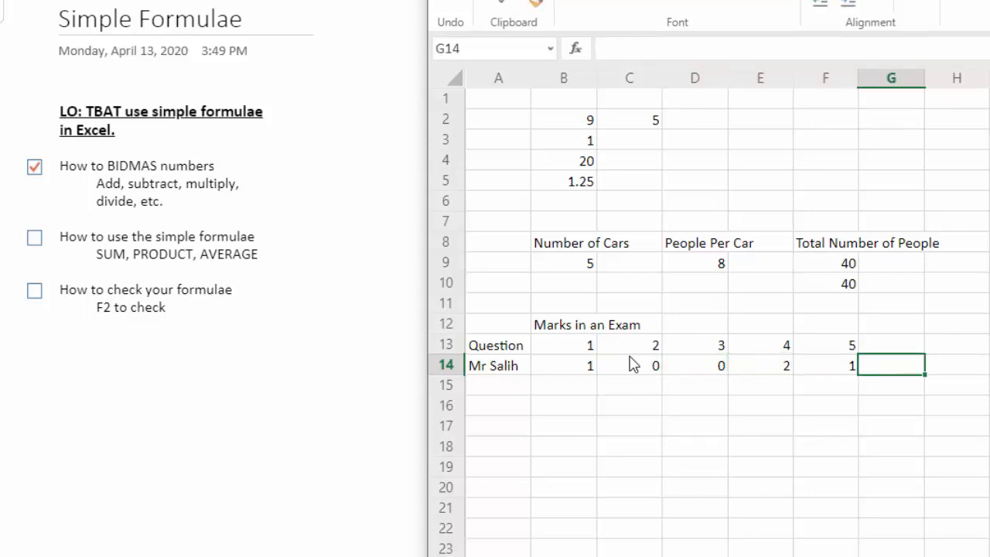
Add the column heading "Total" in cell G13, after the question numbers.
key(Up)
text(Total)
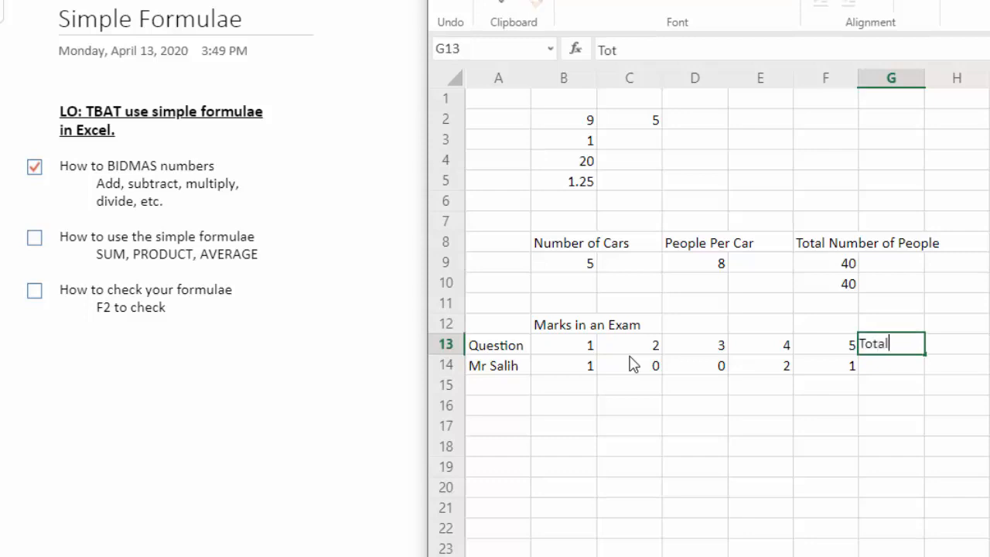
key(Return)
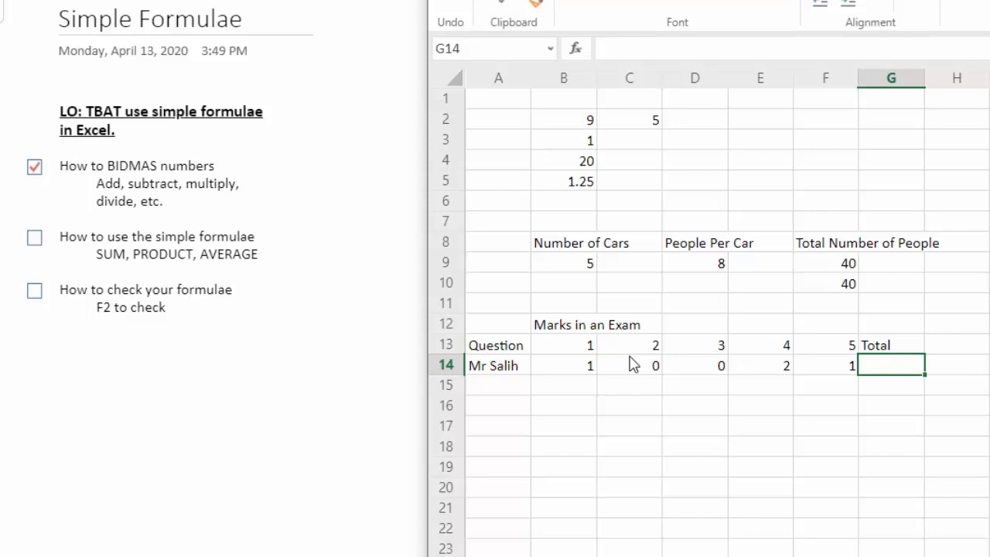
Add up the marks in G14 with =B14+C14+D14+E14+F14 and reselect the cell to review the formula.
text(=)
click(567, 368)
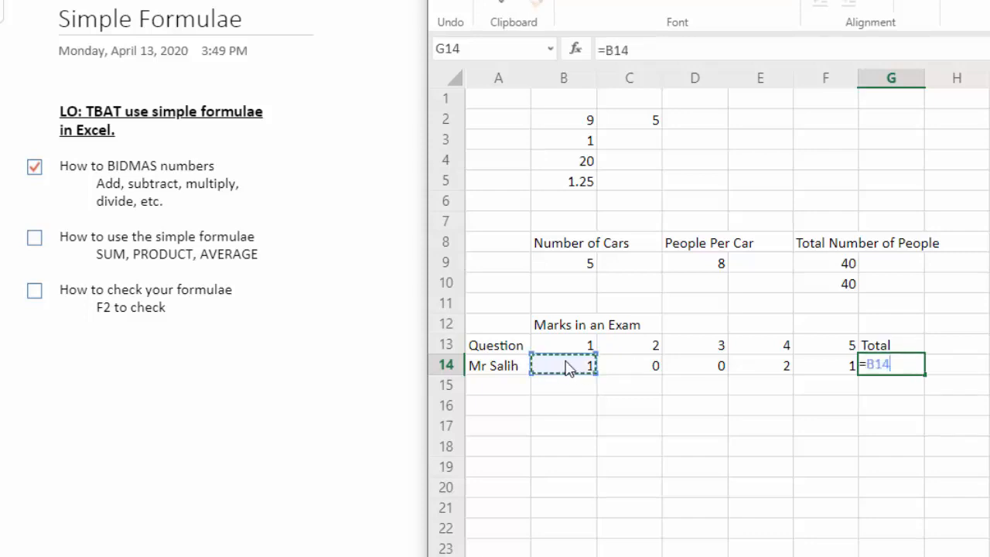
text(+)
click(629, 367)
text(+)
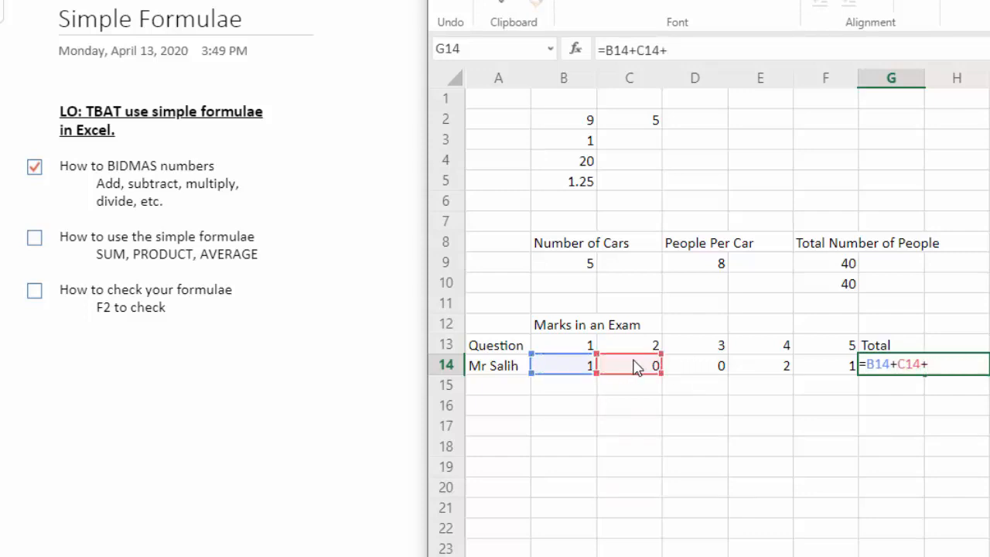
click(698, 368)
text(+)
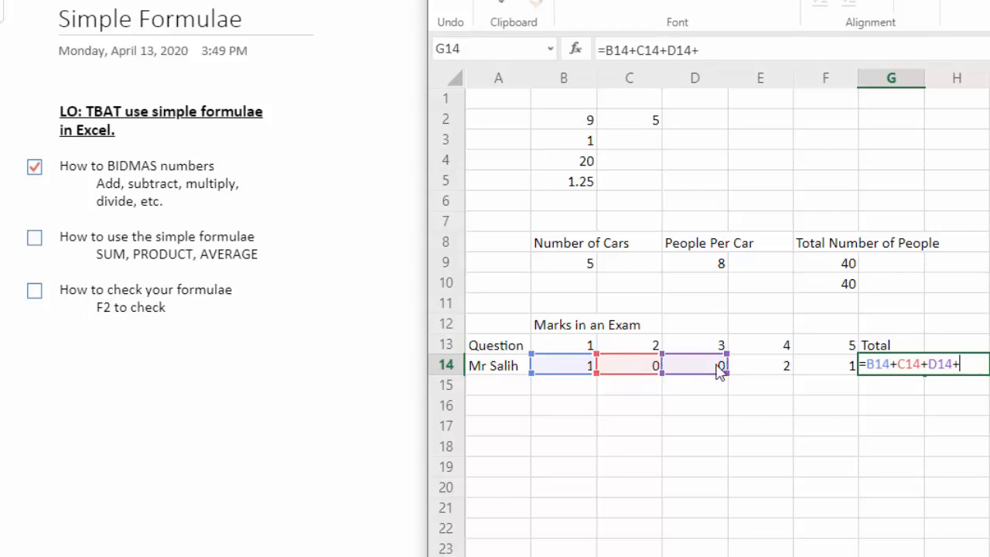
click(788, 373)
text(+)
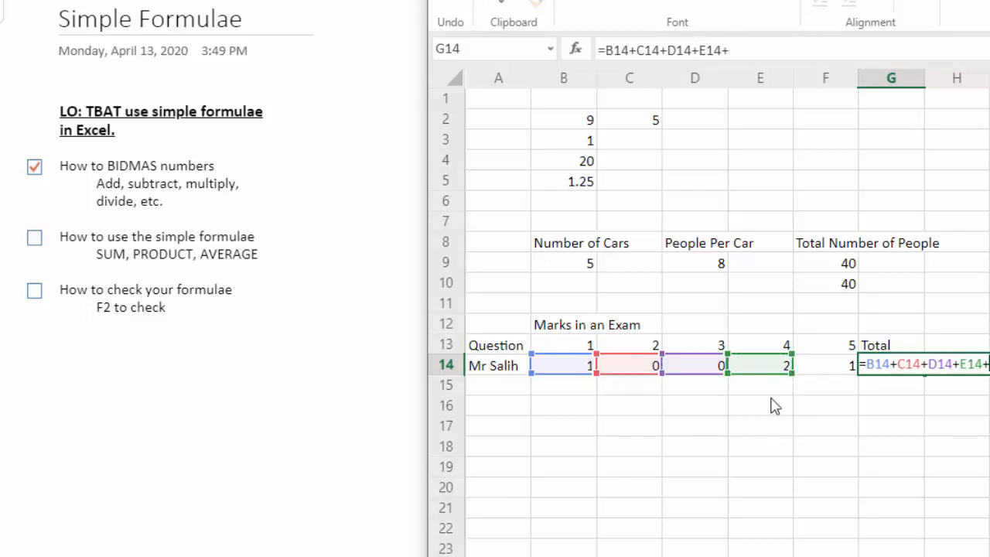
click(841, 373)
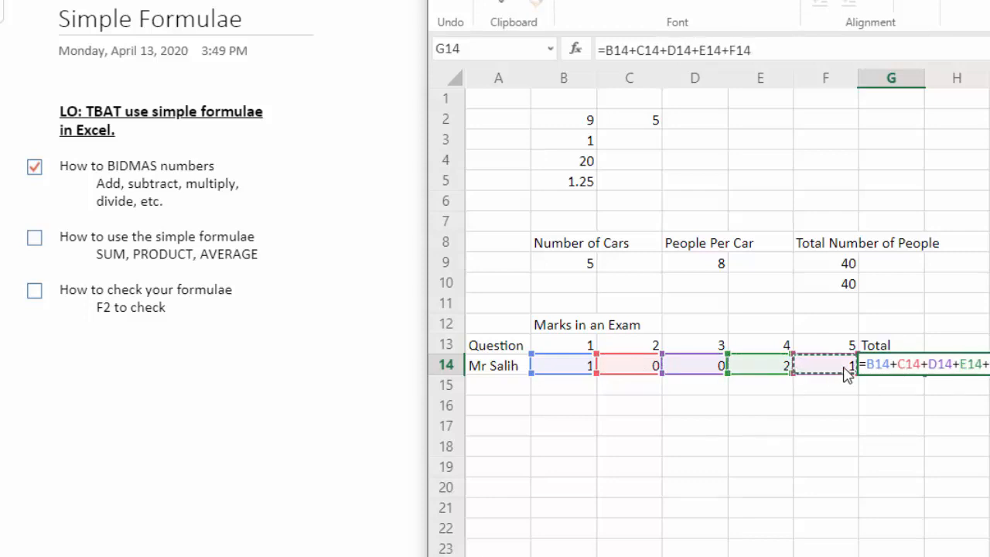
key(Return)
key(Up)
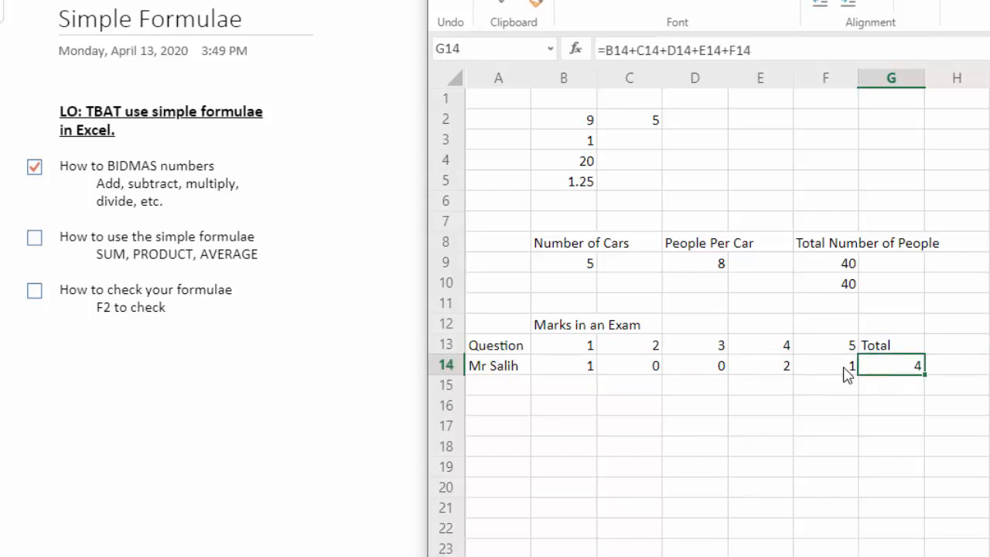
Replace the formula in G14 with =SUM(B14:F14) and reselect the cell to review it.
key(Down)
key(Up)
text(=)
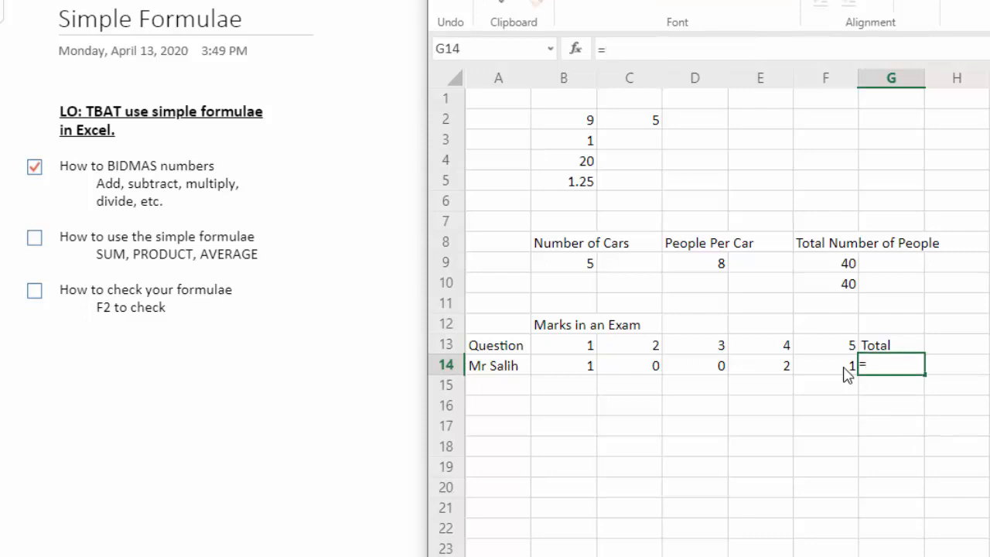
text(sum)
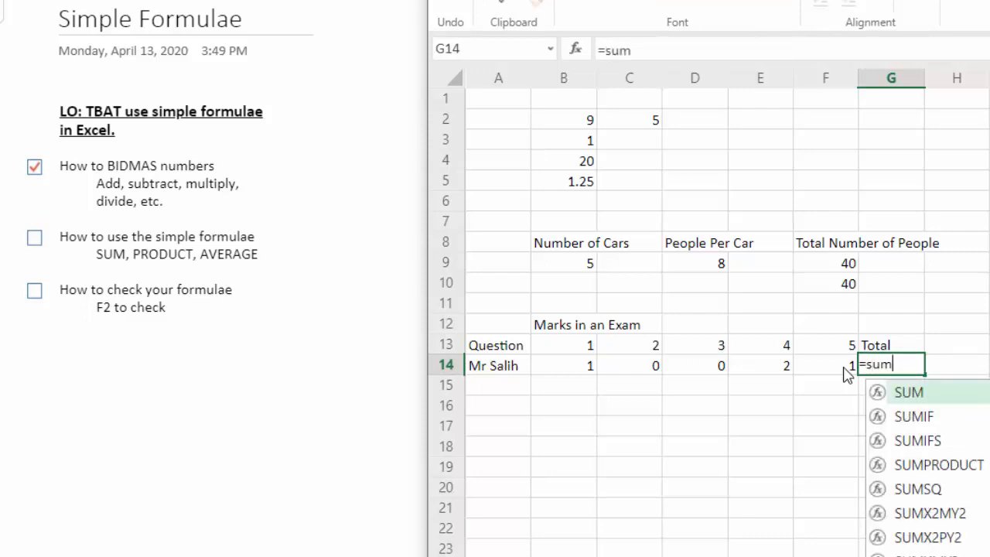
text(()
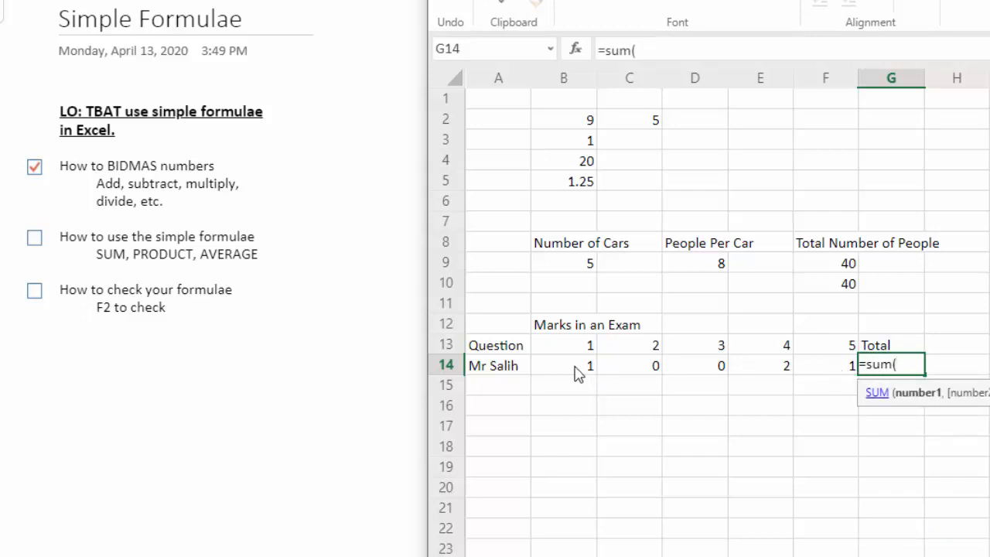
drag(576, 372, 829, 374)
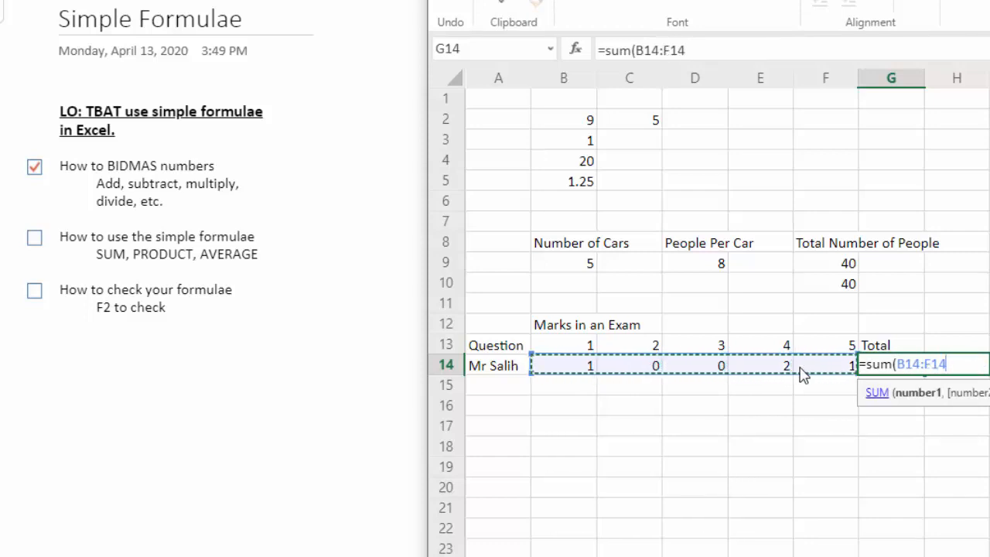
text())
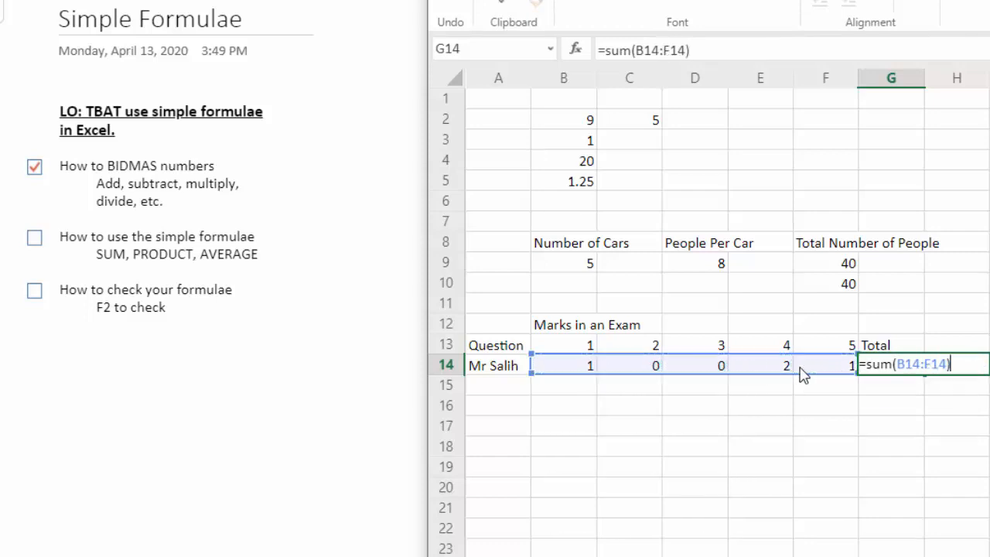
key(Return)
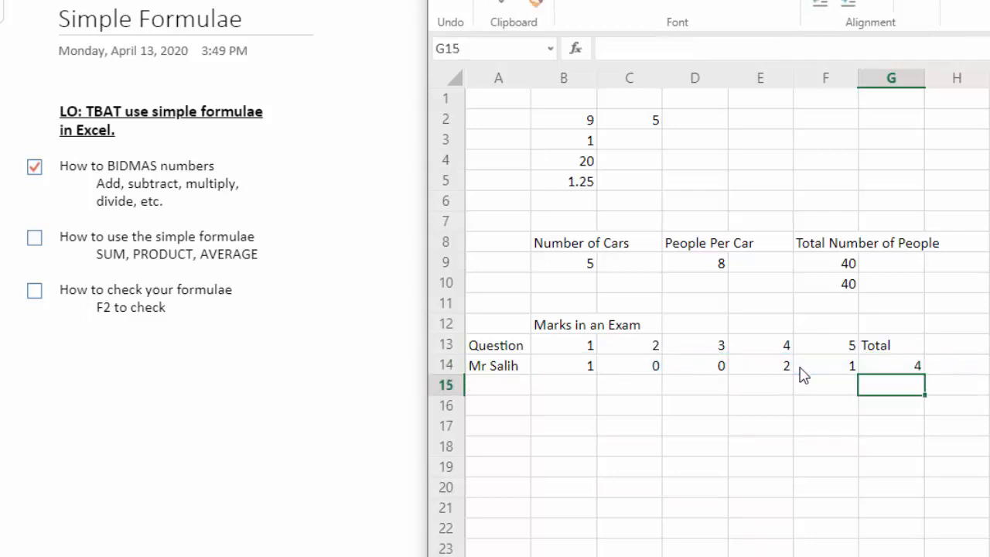
key(Up)
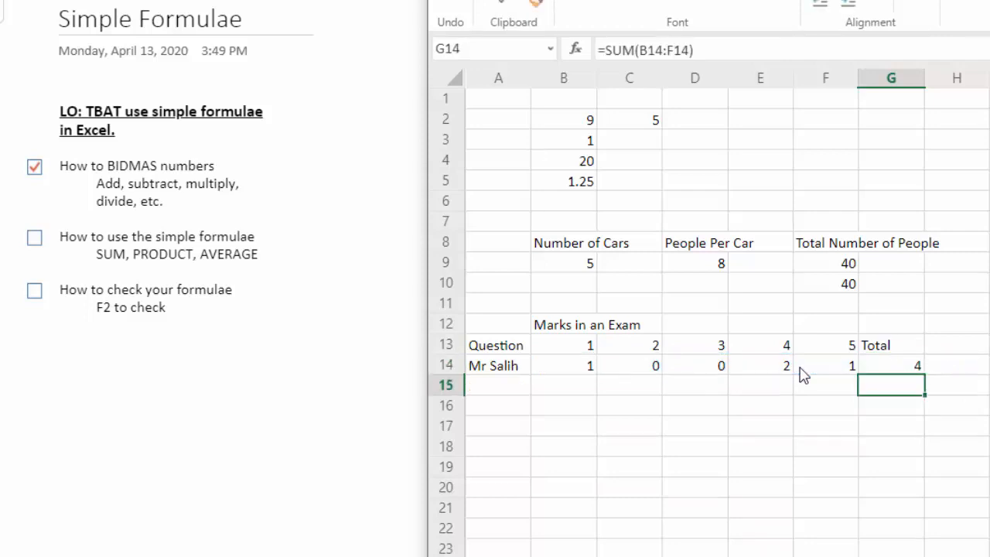
Change the question 3 mark in cell D14 to 1 and reselect the total in G14 to check its update.
key(Left)
key(Left)
key(Left)
text(1)
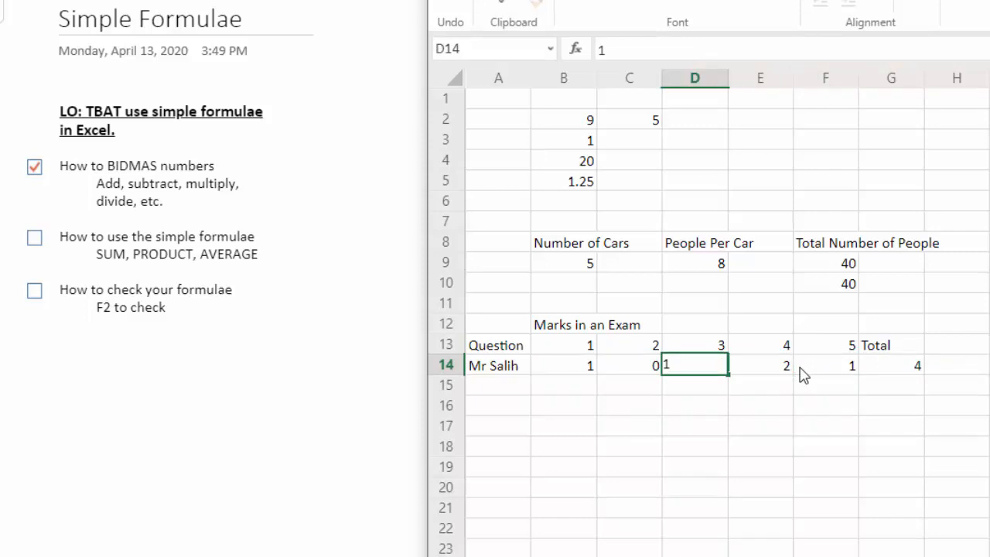
key(Return)
key(Up)
key(Right)
key(Right)
key(Right)
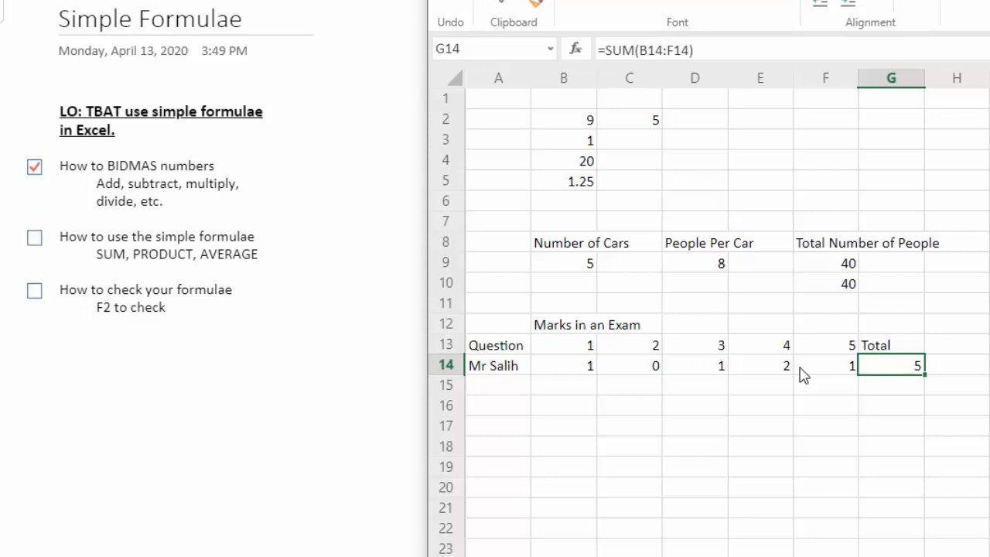
Enter the second candidate's name in cell A15, below the first name in the exam marks table.
key(Down)
key(Left)
key(Left)
key(Left)
key(Left)
key(Left)
key(Left)
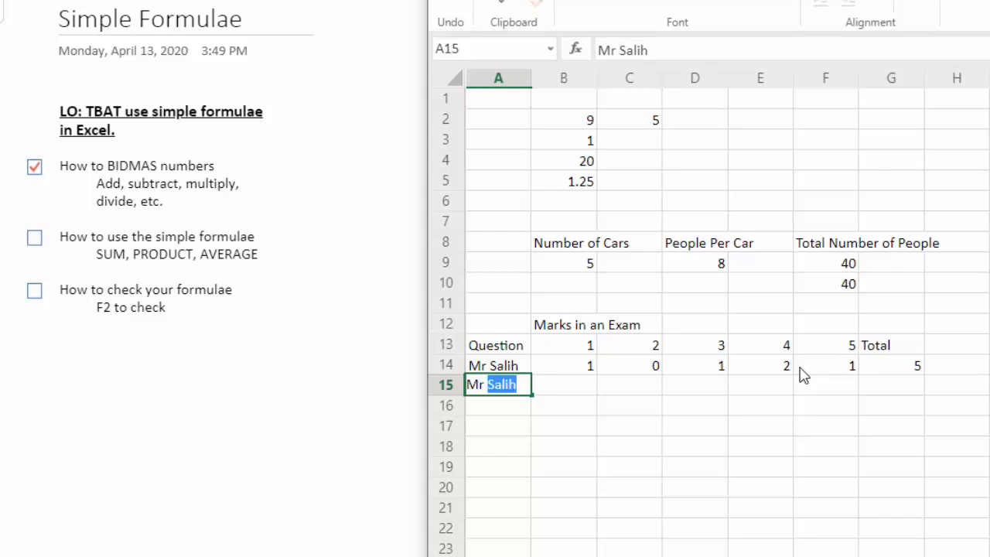
text(Jones)
key(Tab)
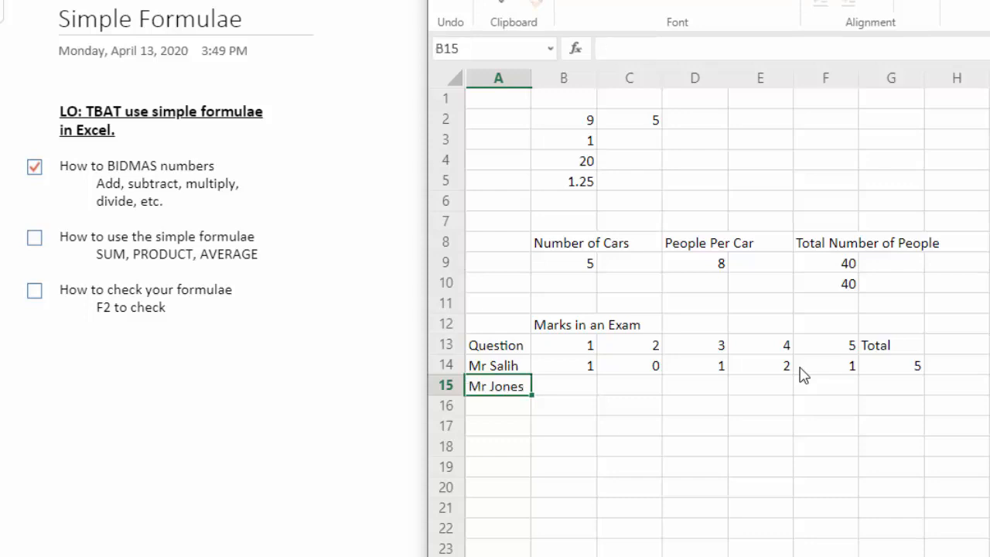
Fill in the second candidate's marks 2, 0, 2, 0 and 4 for questions 1 to 5 in B15:F15.
key(Up)
key(Down)
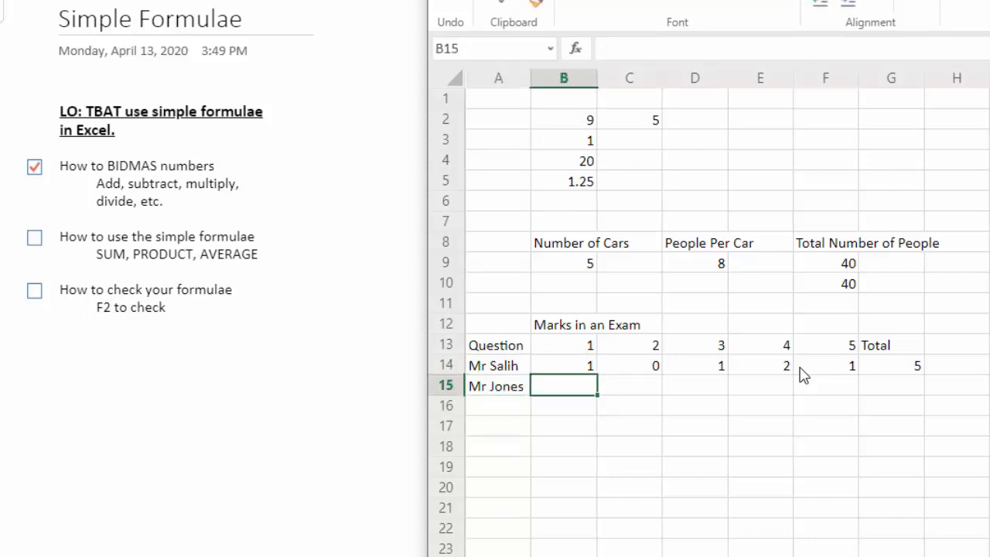
text(2)
key(Tab)
text(0)
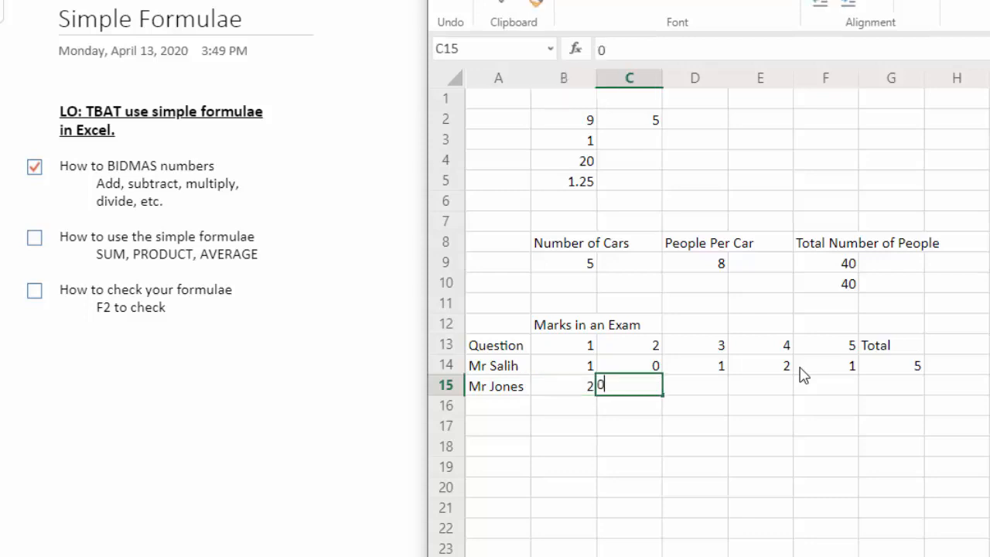
key(Tab)
text(2)
key(Tab)
text(0)
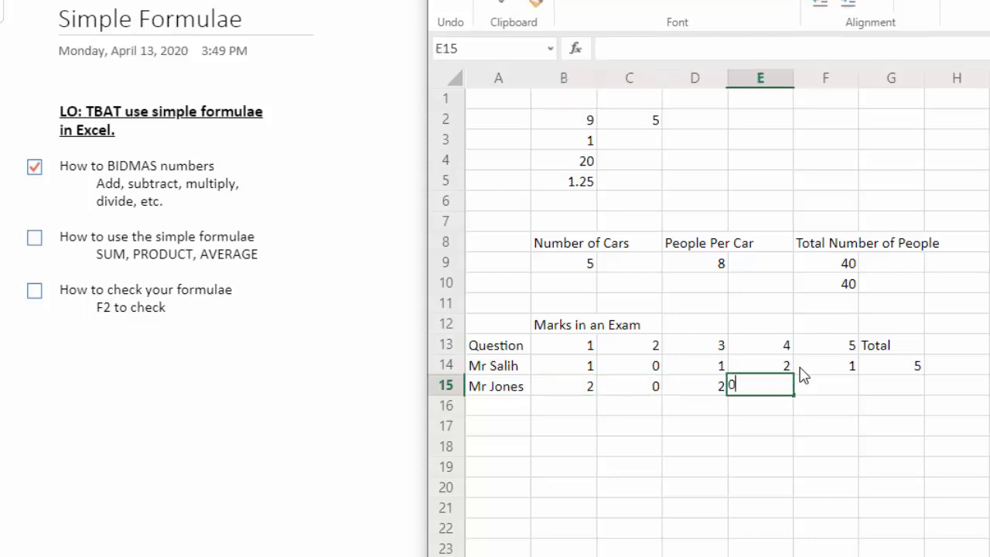
key(Tab)
text(4)
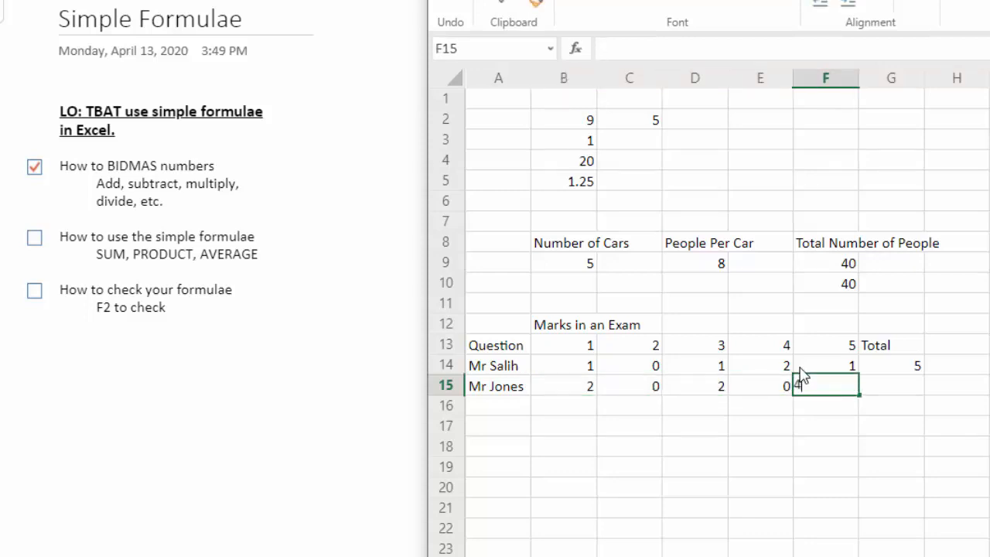
key(Tab)
Total the second candidate's marks in G15 with =SUM(B15:F15).
text(=sum()
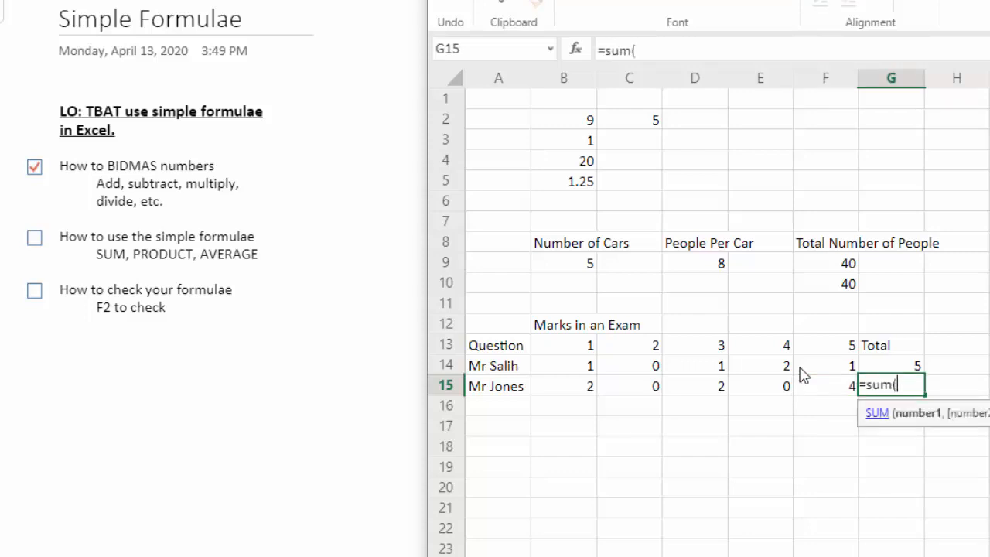
key(Left)
key(shift+Left)
key(shift+Left)
key(shift+Left)
key(shift+Left)
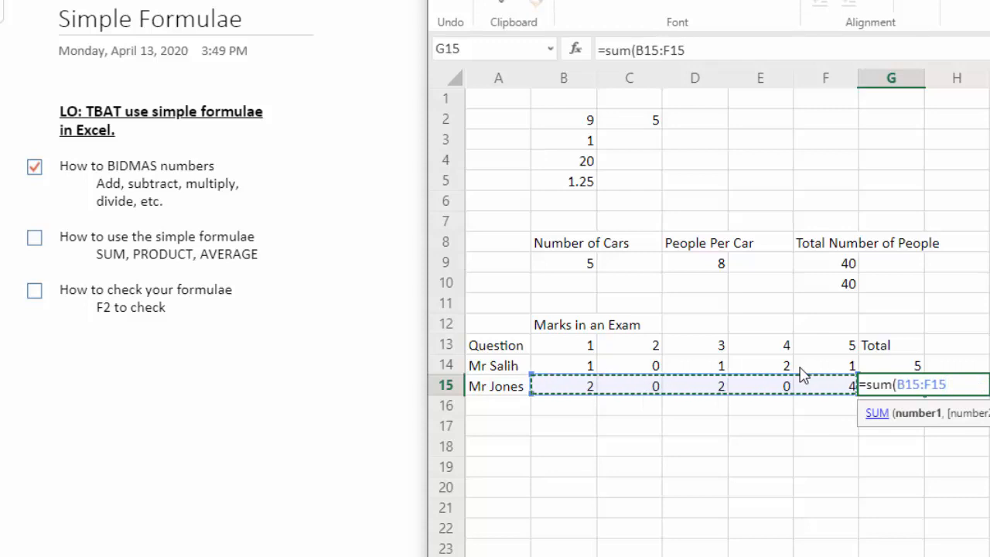
text())
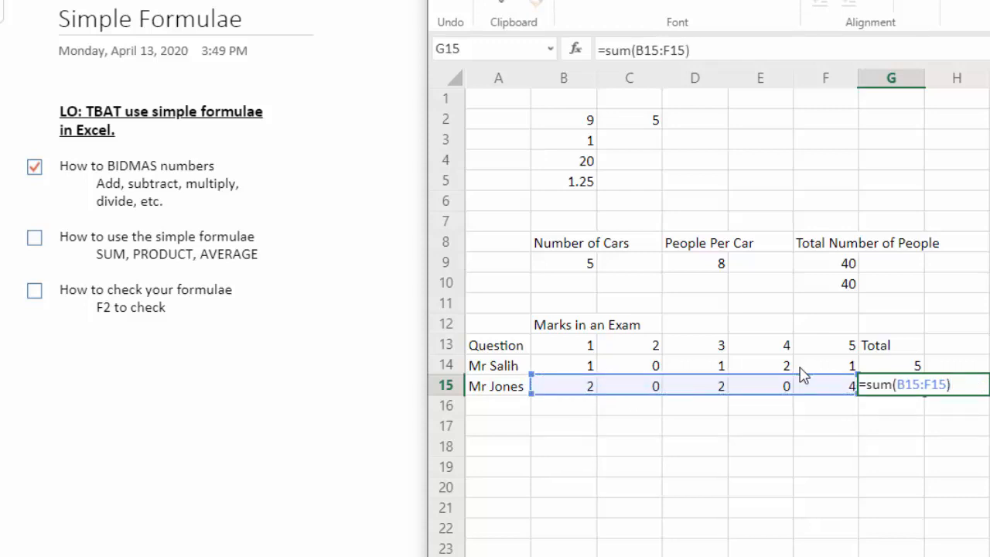
key(Return)
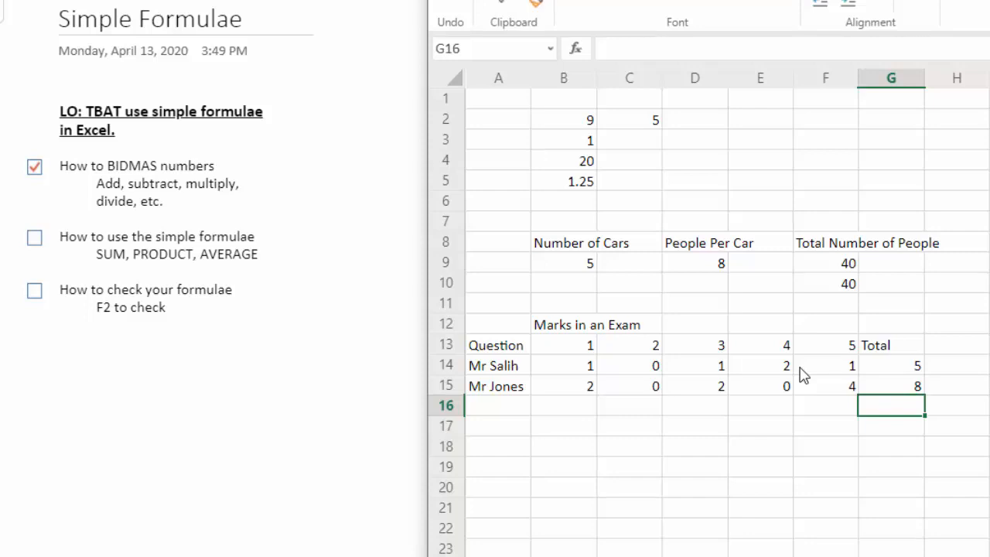
Calculate the mean of the two totals in G16 with =AVERAGE(G14:G15) and reselect the cell.
text(=AVer)
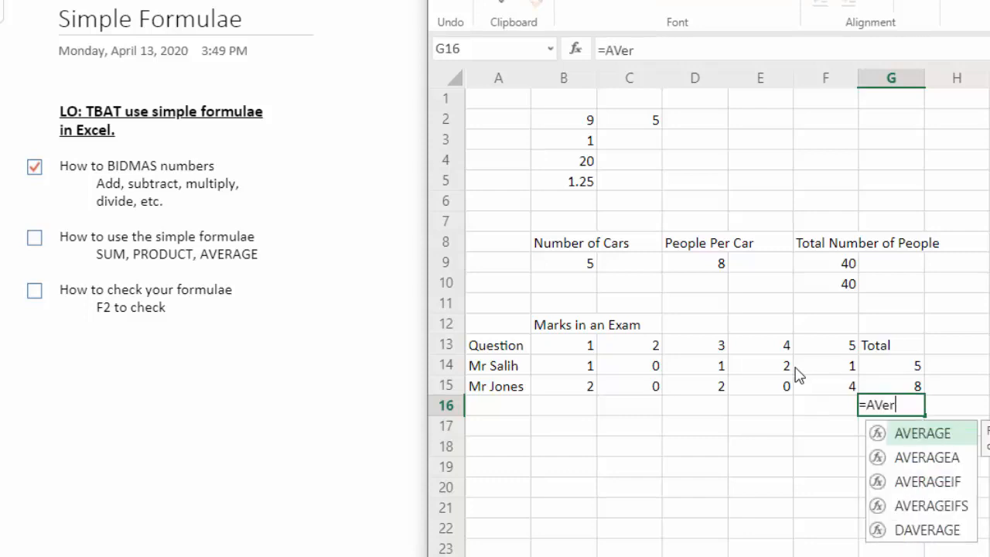
double_click(920, 435)
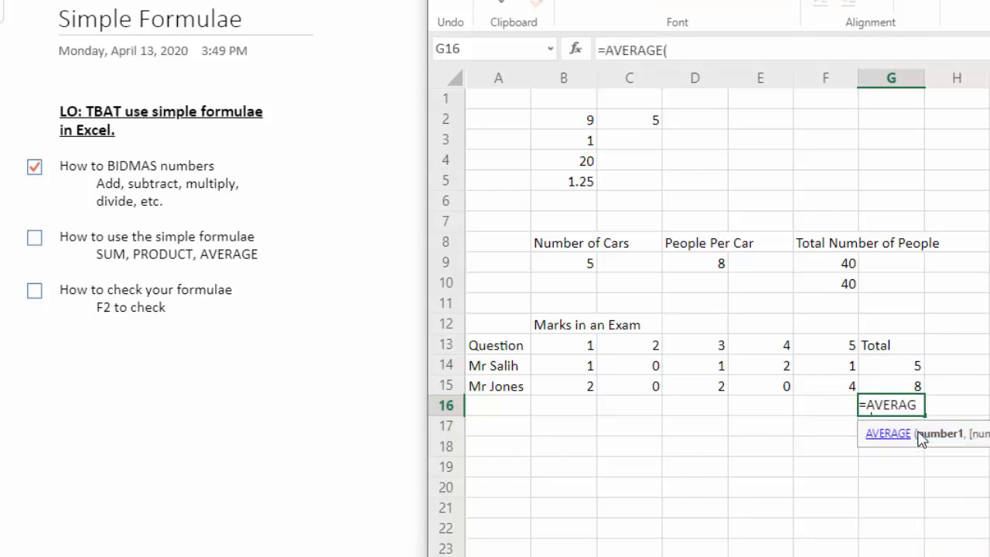
click(900, 365)
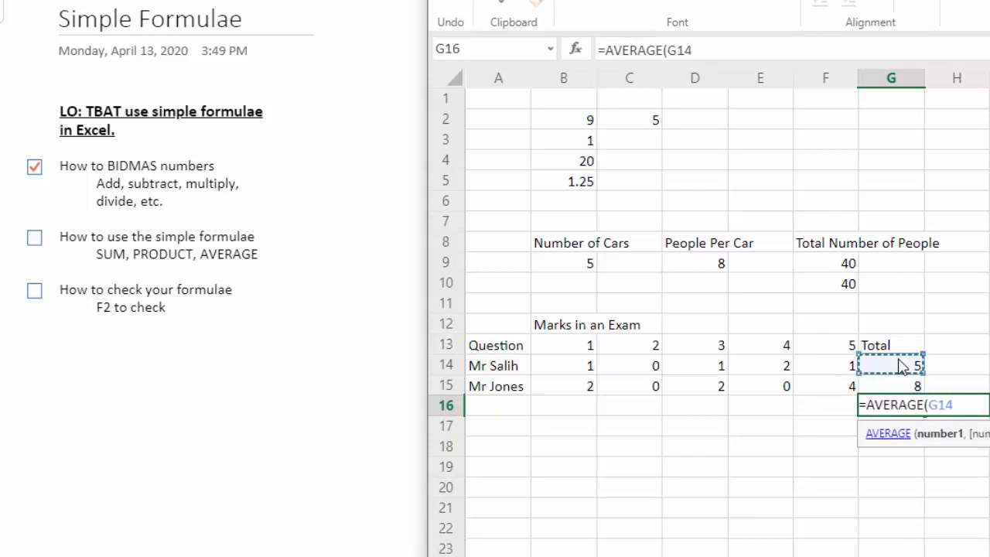
drag(900, 365, 891, 391)
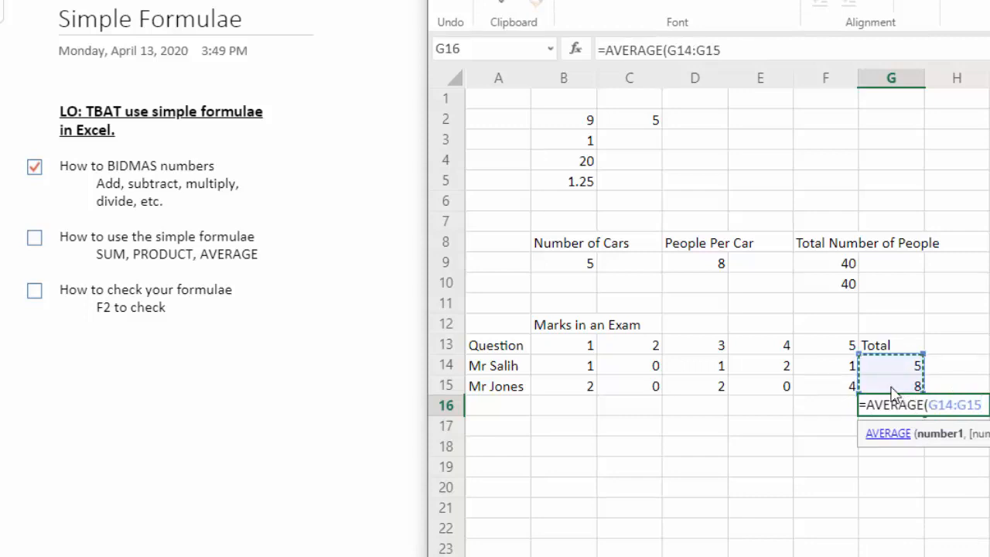
text())
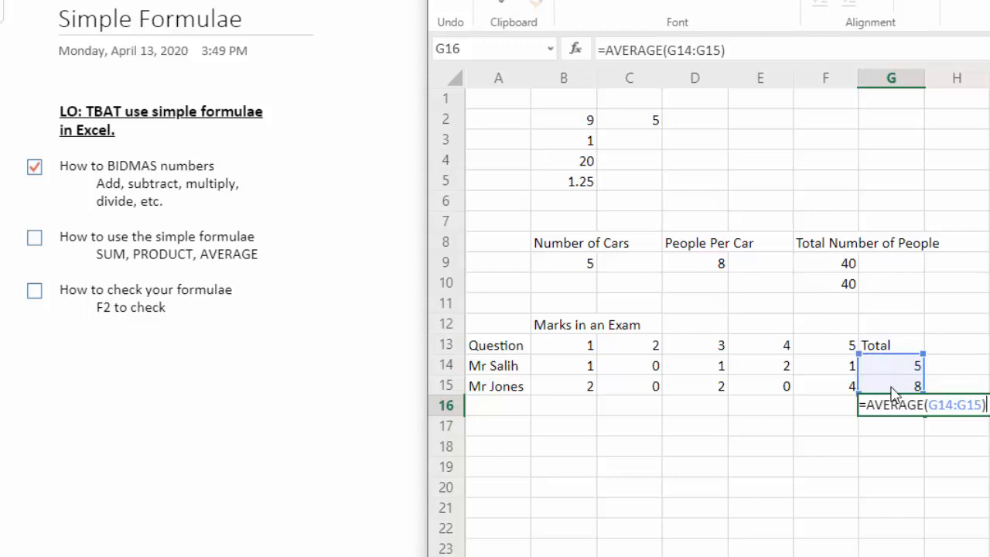
key(Return)
key(Up)
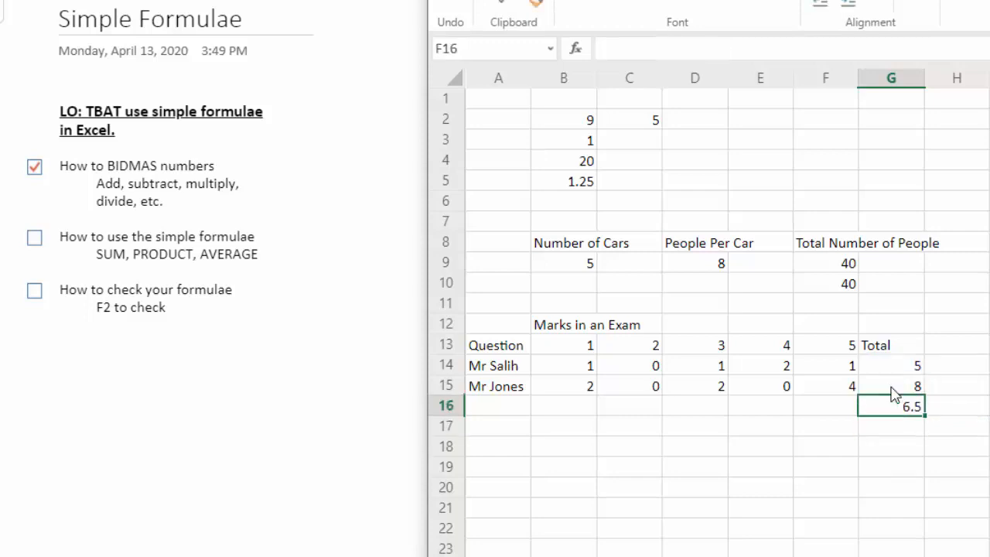
Label the result with "Average" in cell F16 and reselect G16 to review its formula.
key(Left)
text(Average)
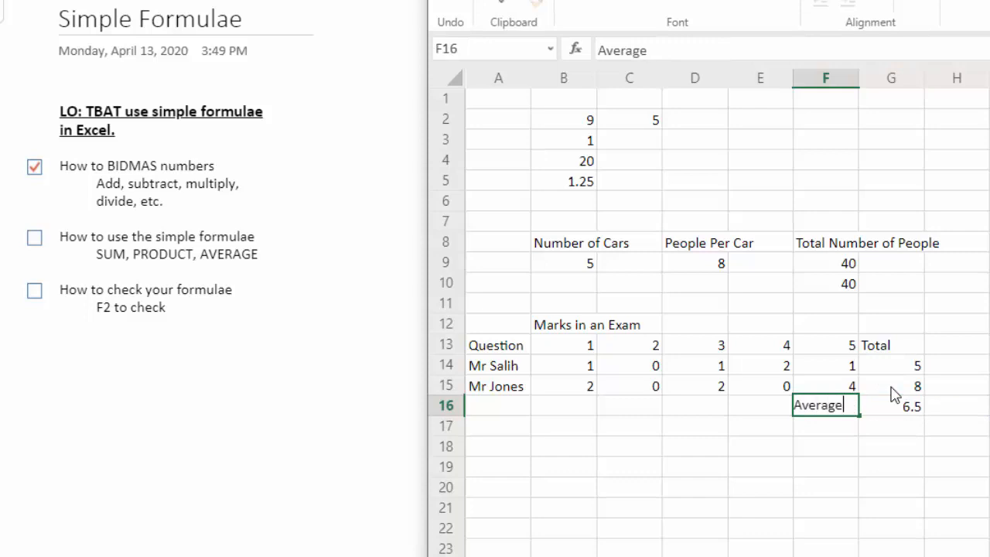
key(Return)
key(Up)
key(Right)
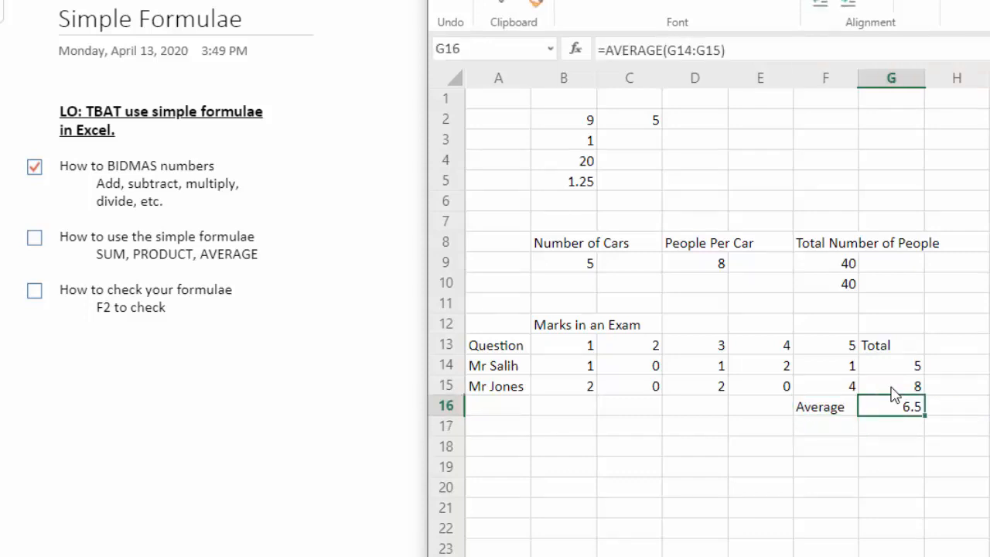
Tick off "How to use the simple formulae" in OneNote, remove the stray blank line below the checklist, and return to G16 in Excel.
click(34, 237)
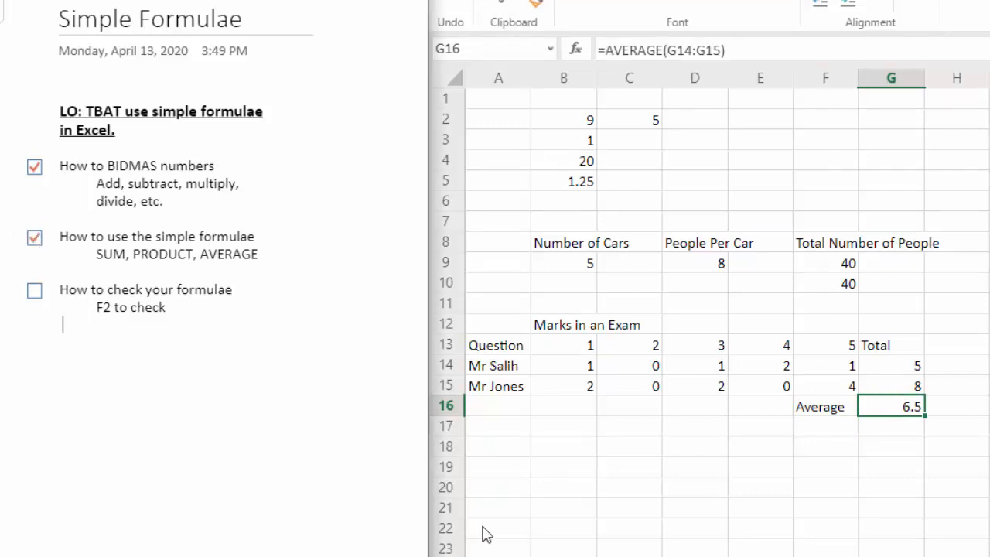
key(BackSpace)
click(882, 430)
key(Up)
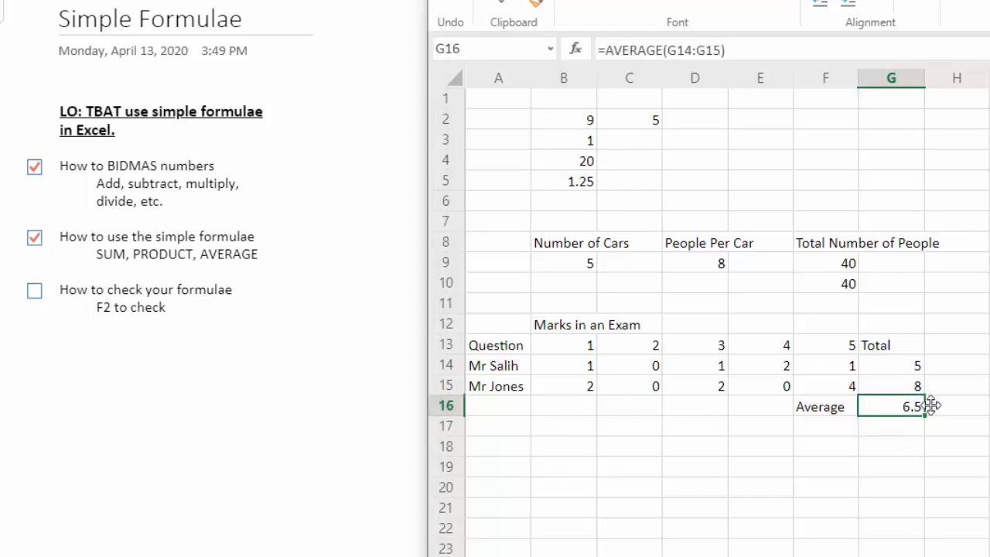
Review the formulas behind the totals in G15 and G14 and the average in G16.
key(Up)
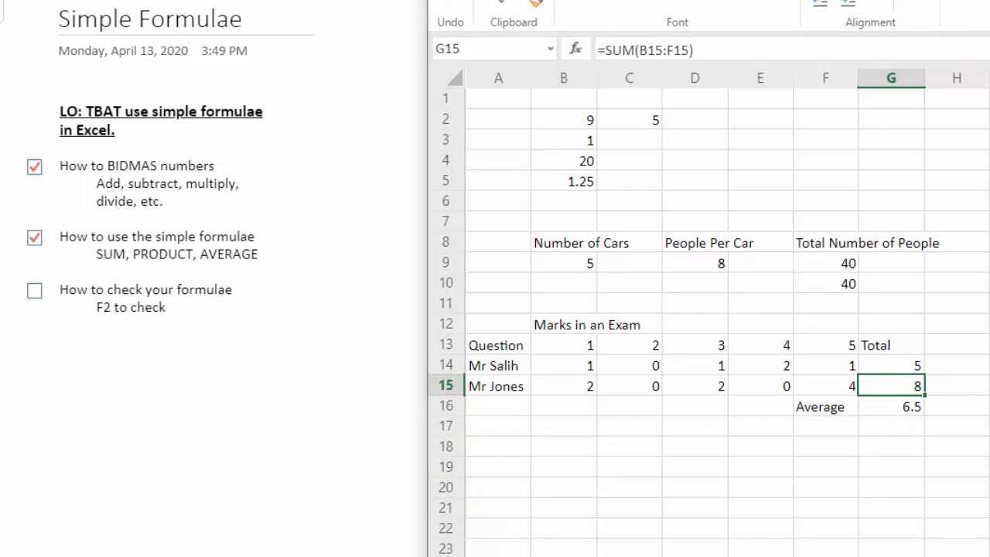
key(Down)
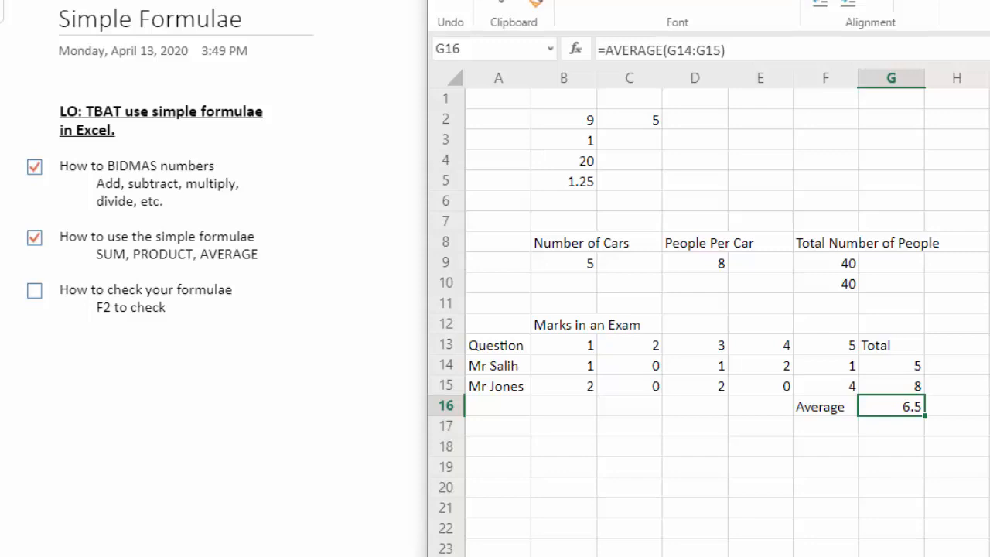
key(Up)
key(Up)
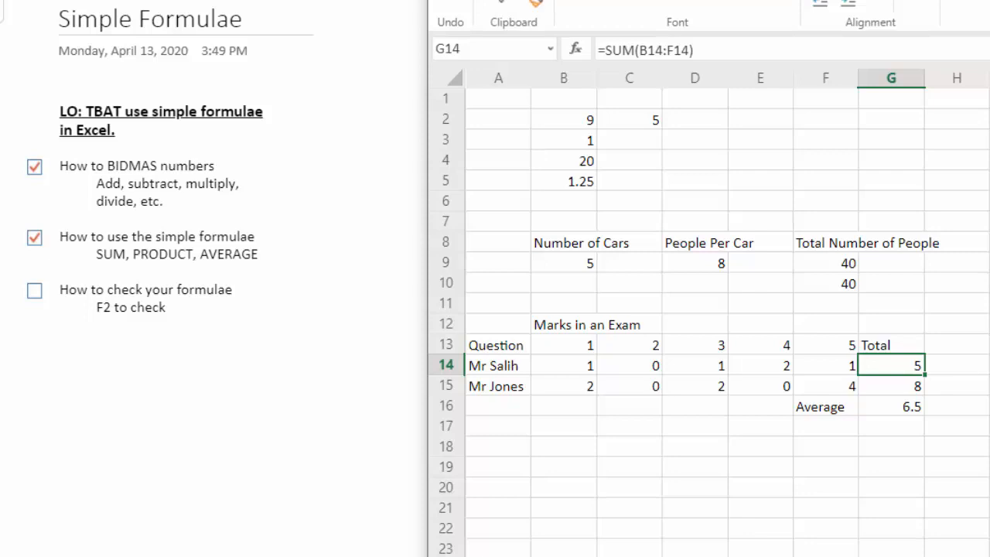
Shrink the range of the G14 sum to C14:F14 and reselect the cell to check its total.
key(F2)
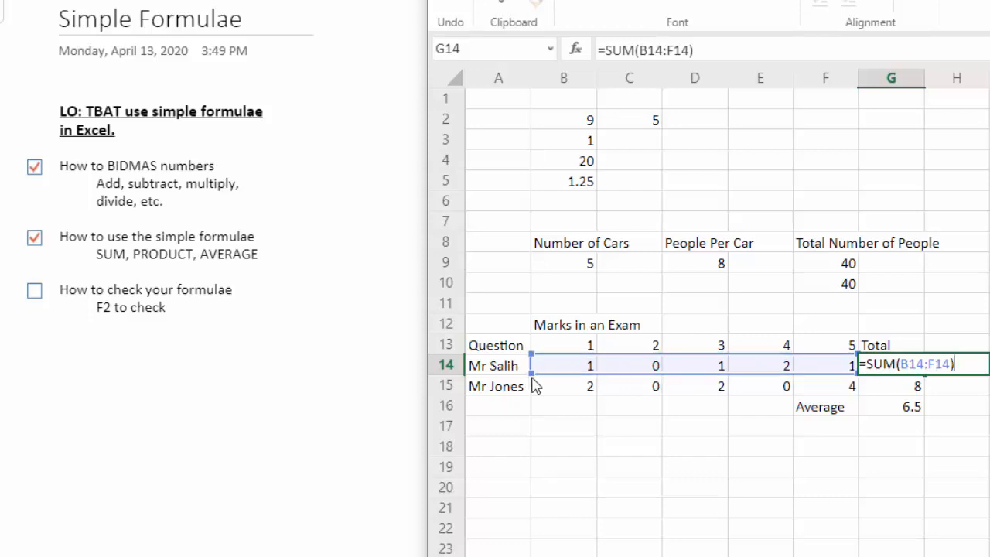
drag(532, 371, 610, 372)
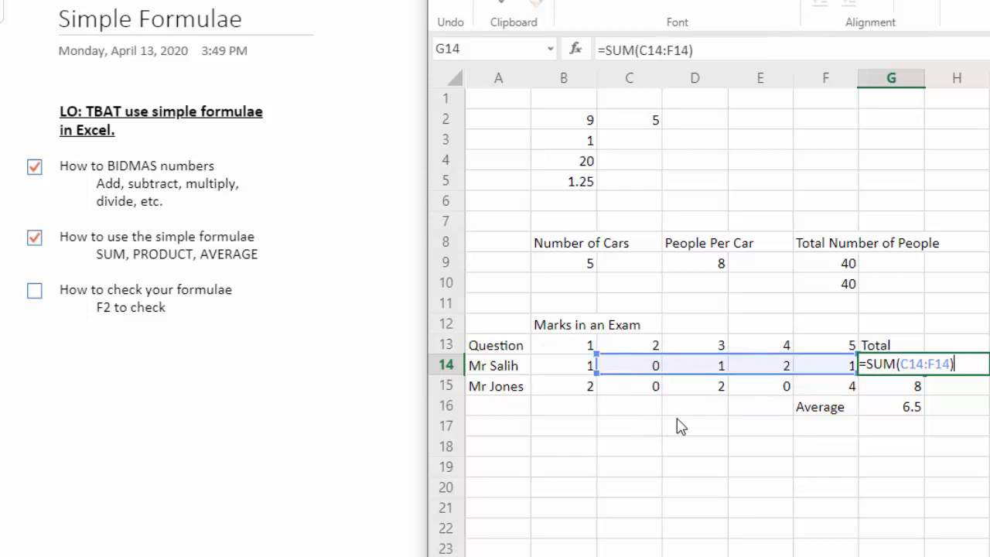
key(Return)
key(Up)
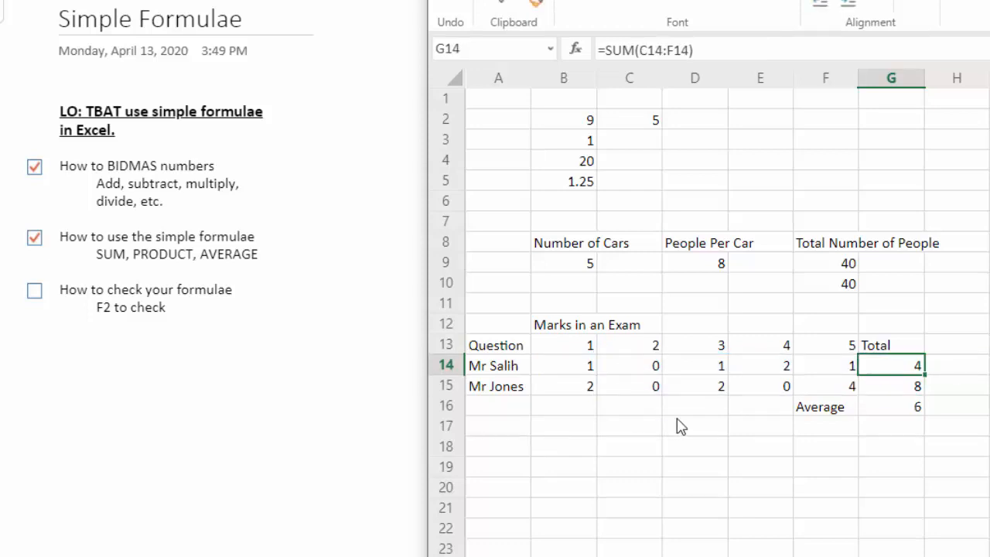
Extend the range of the G14 sum back to B14:F14 and check the cells referenced by the G15 total.
key(F2)
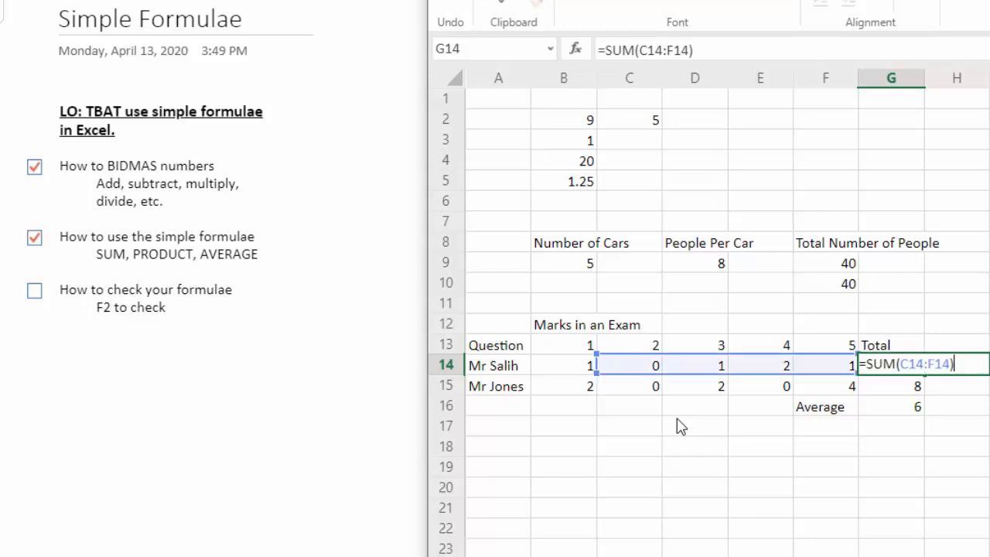
drag(594, 354, 546, 356)
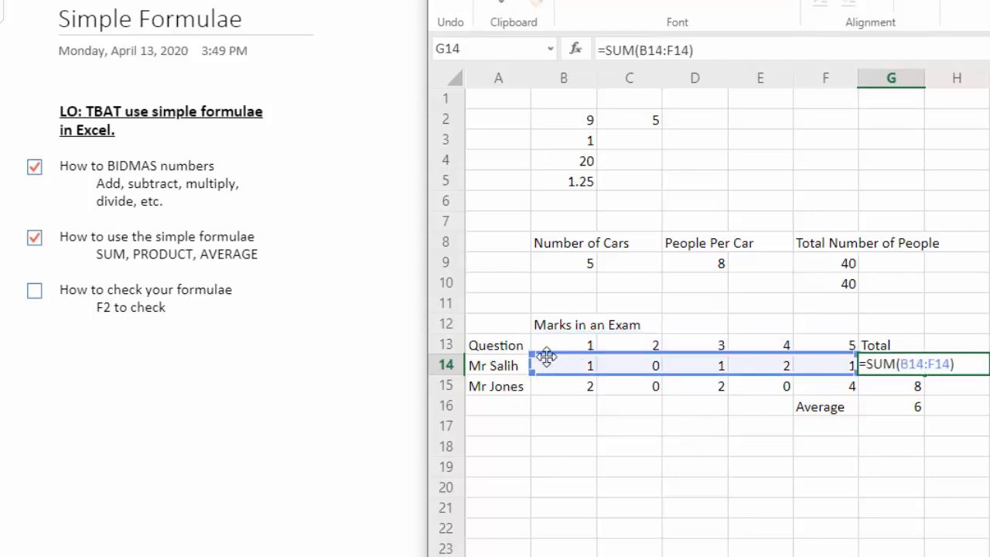
key(Return)
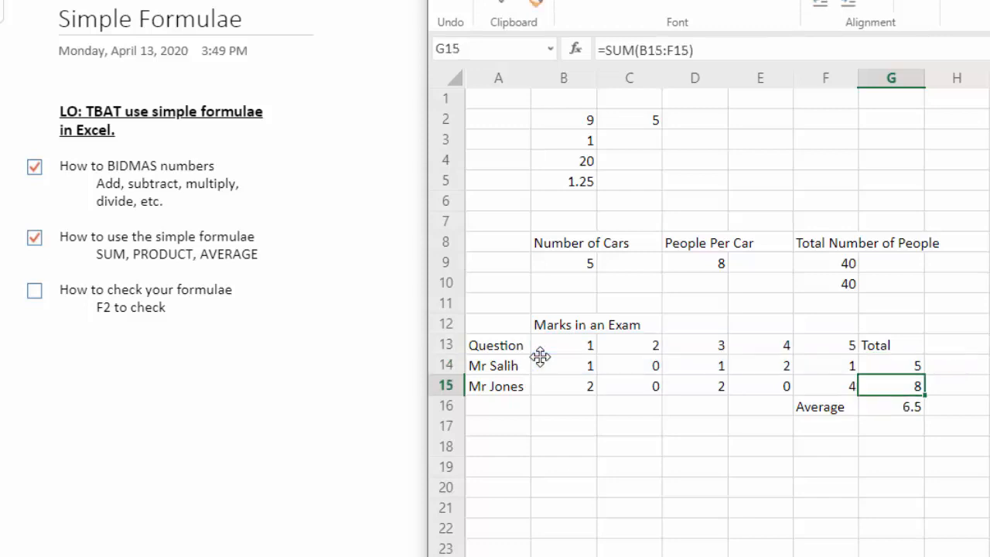
key(F2)
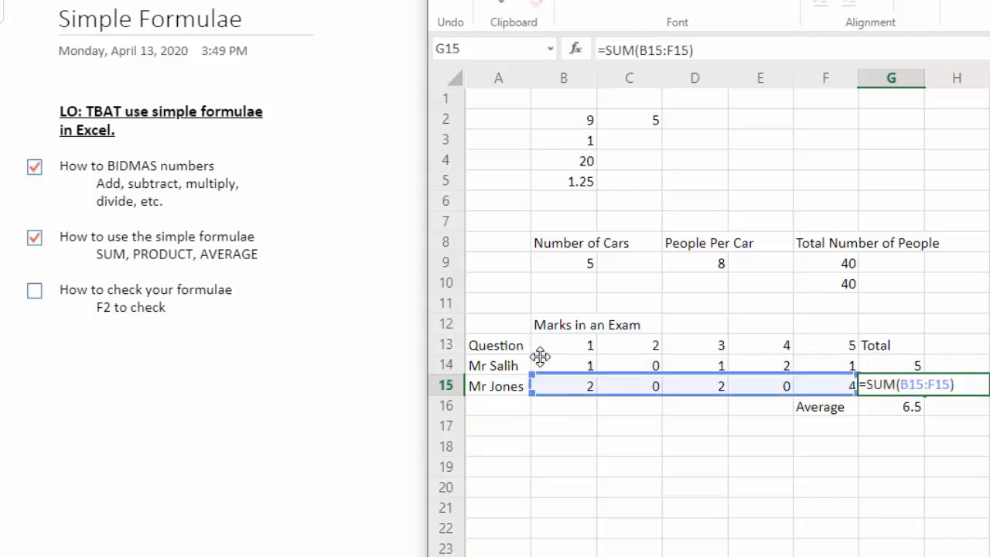
key(Return)
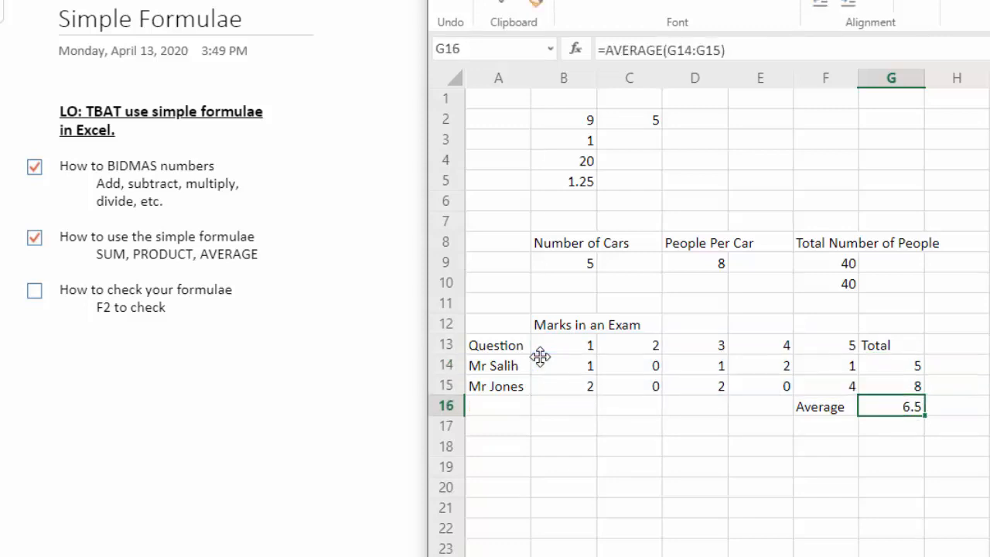
Tick off "How to check your formulae" in the OneNote checklist.
click(35, 301)
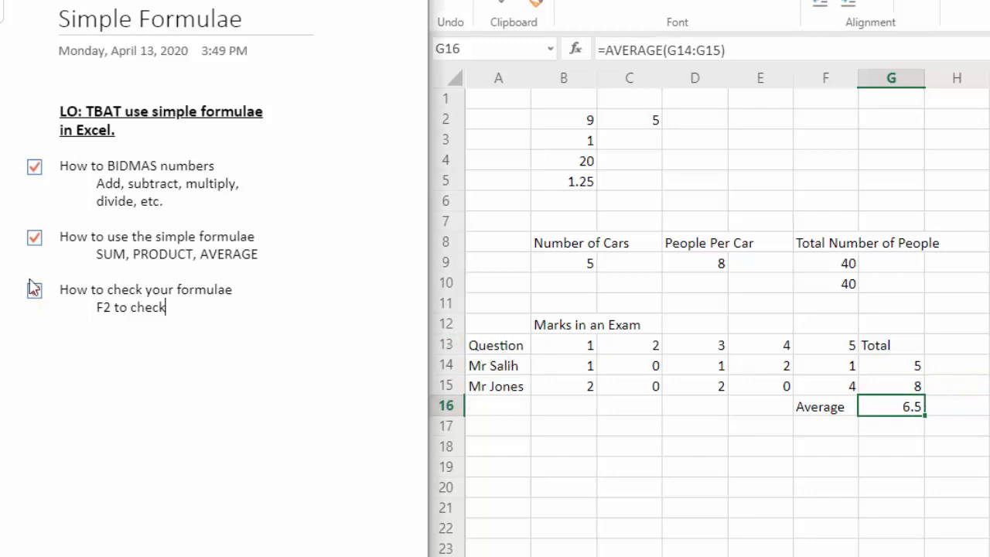
click(34, 287)
Return to Excel and review the contents of the example cells B3, F10, F14, G14 and G15.
click(590, 142)
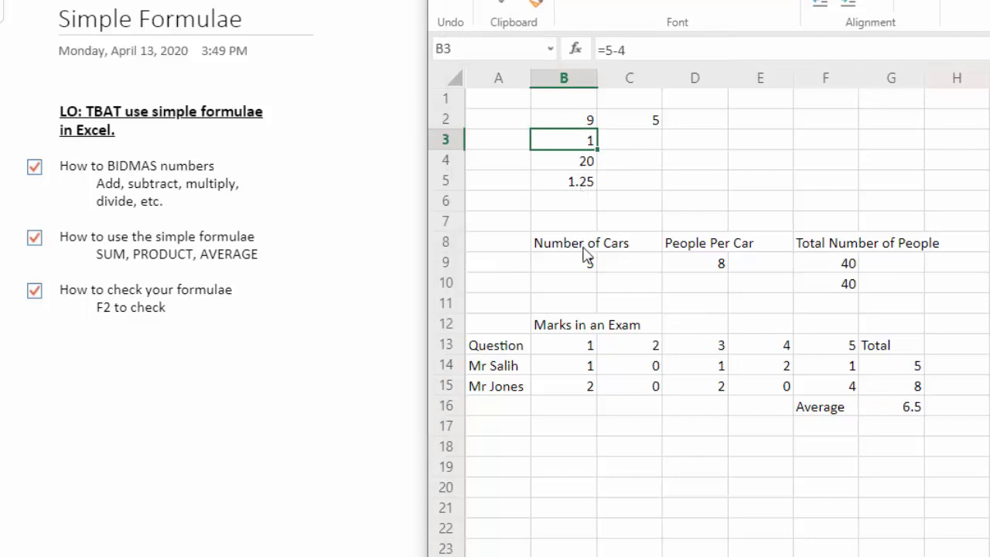
click(849, 285)
click(818, 369)
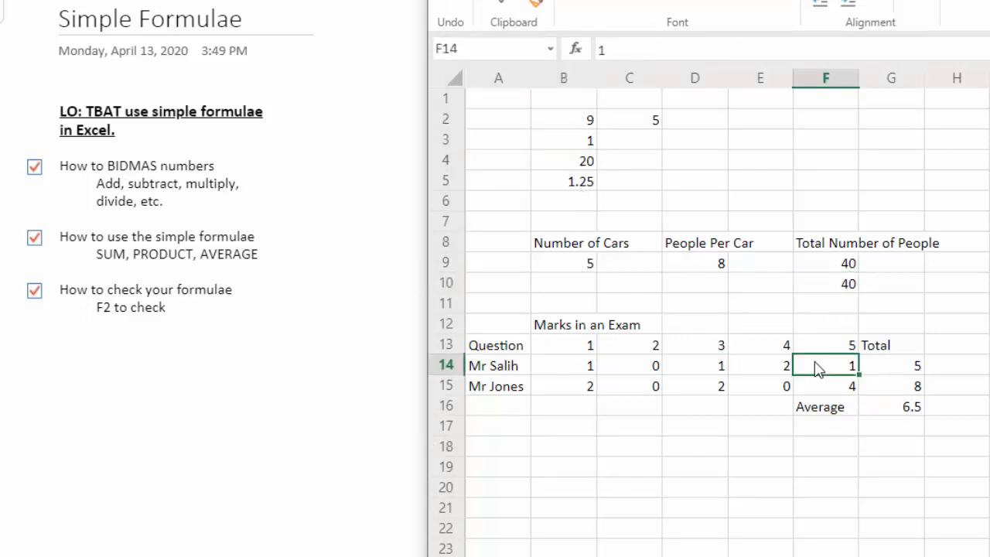
click(884, 366)
click(886, 385)
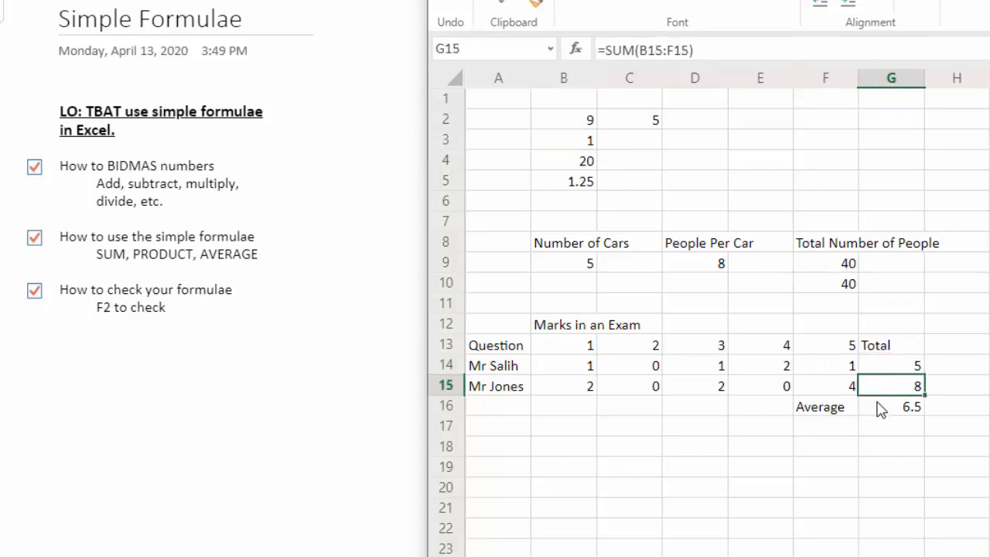
Check the average formula in G16, and enter the values 5, 4 and 3 across cells E19, F19 and G19.
click(895, 410)
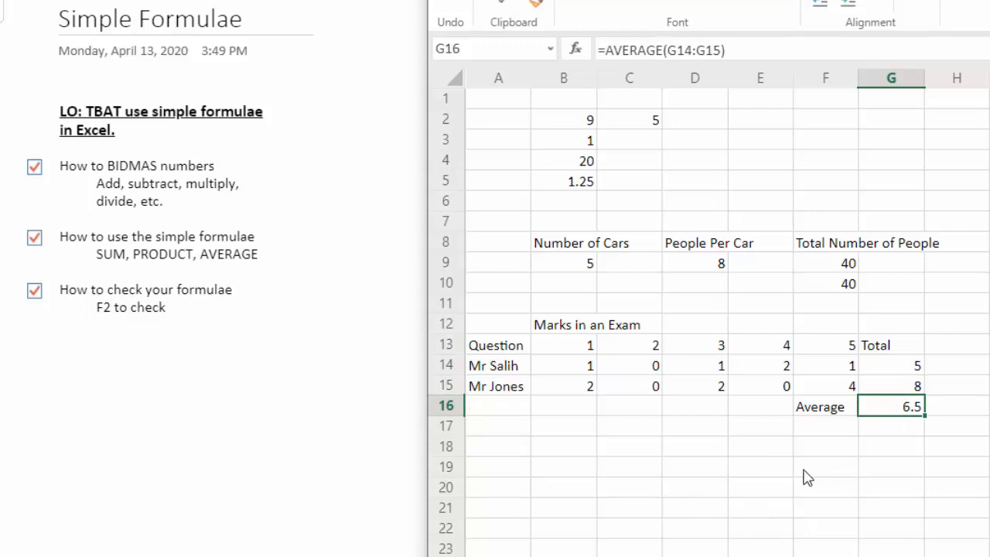
click(757, 469)
text(5)
key(Tab)
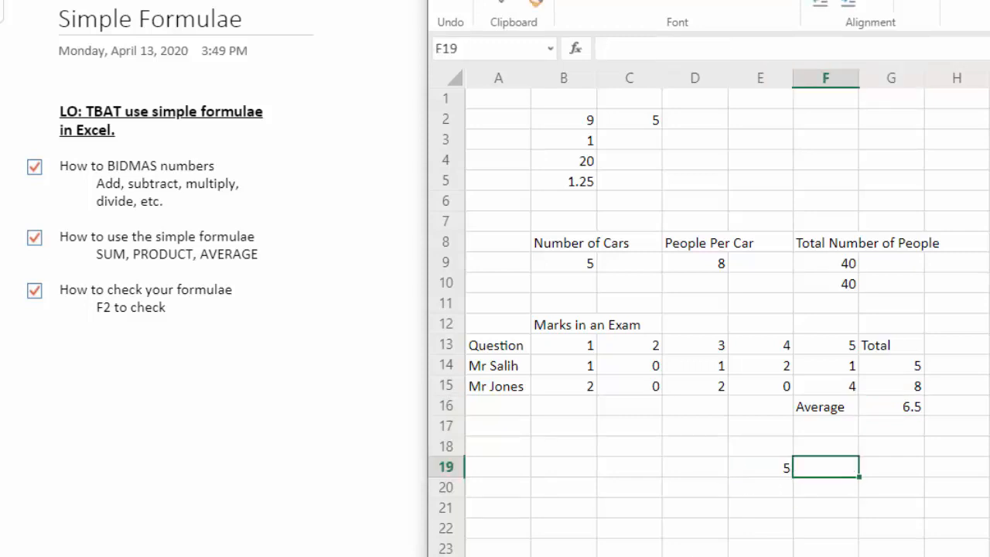
text(4)
key(Tab)
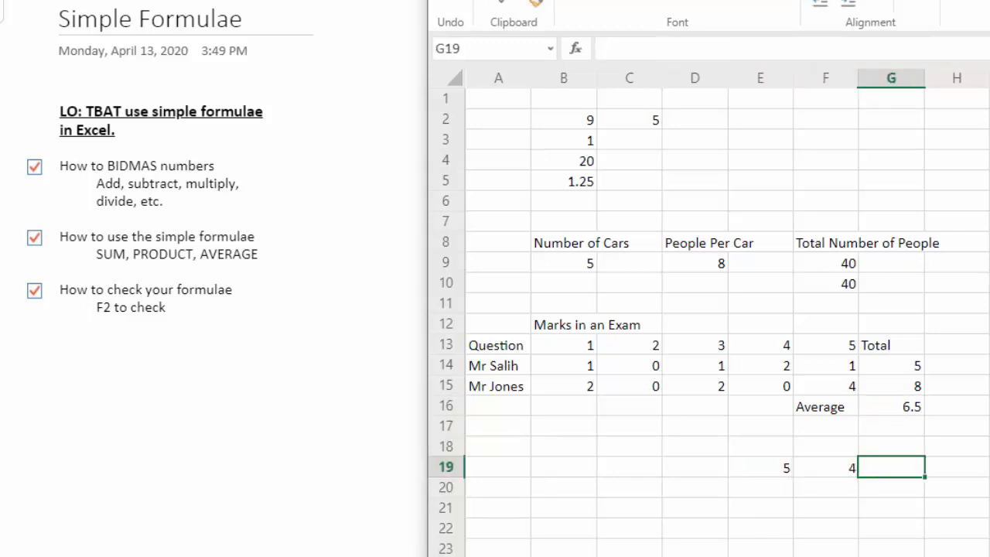
text(3)
key(Tab)
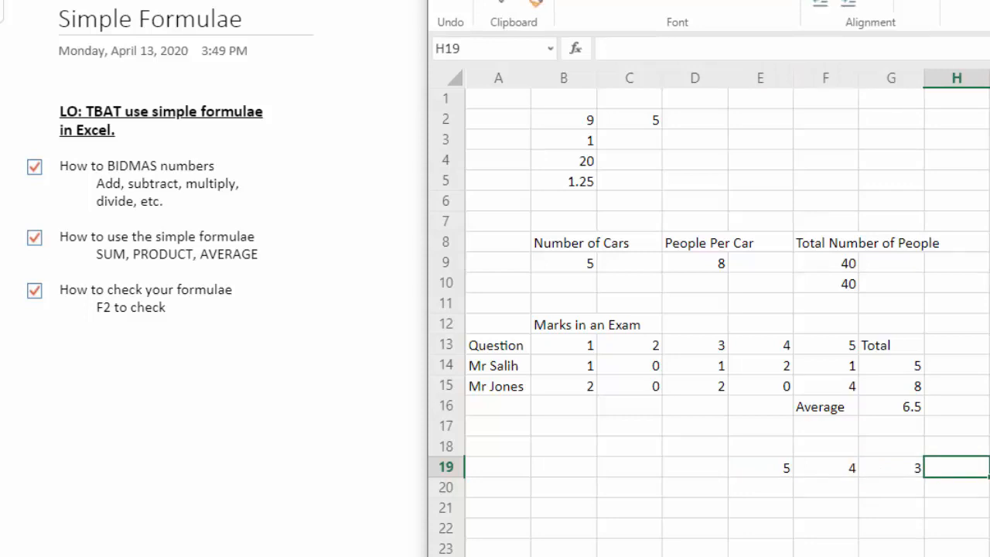
Enter the formula =PRODUCT(E19:G19) in H19 and reselect the cell to check its result.
text(=)
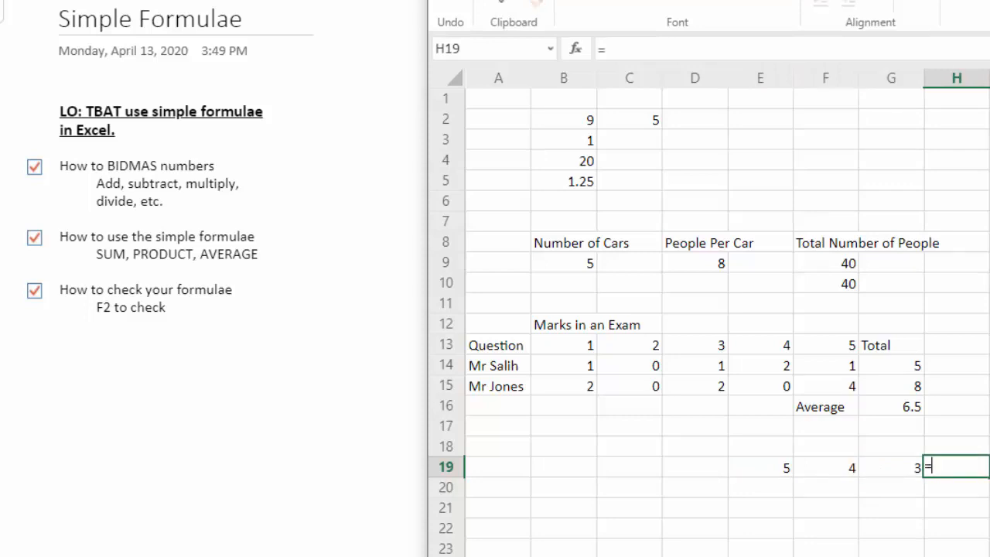
text(PRO)
key(Down)
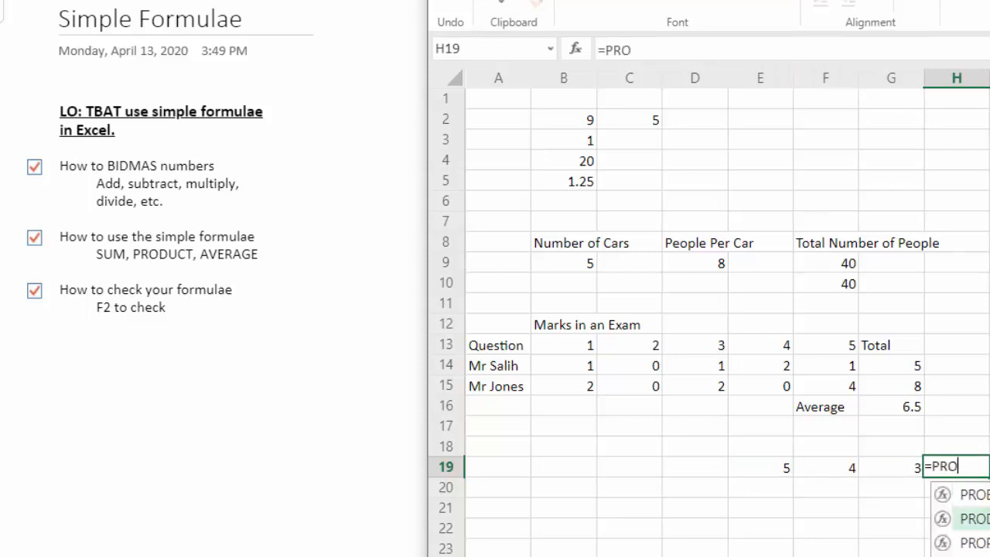
key(Tab)
key(Left)
key(shift+Left)
key(shift+Left)
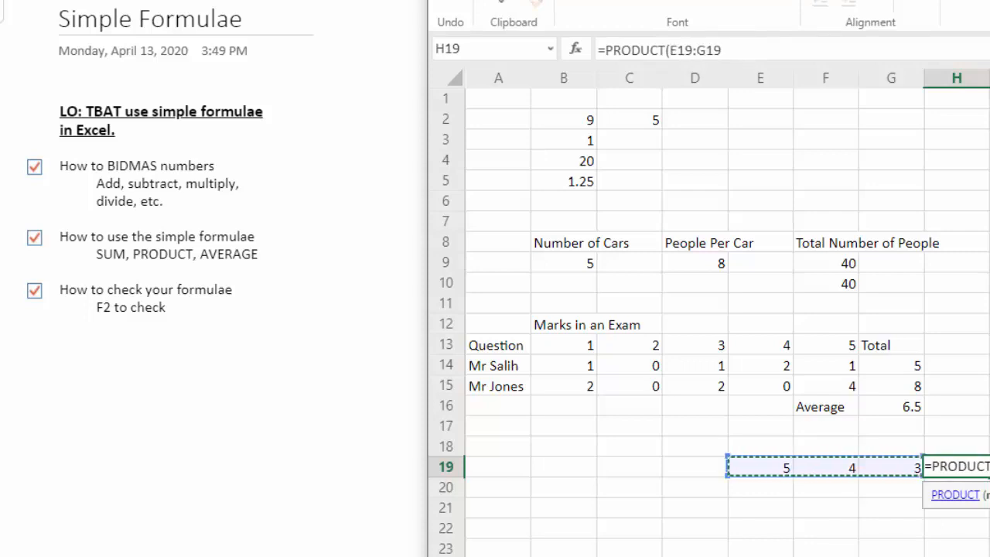
text())
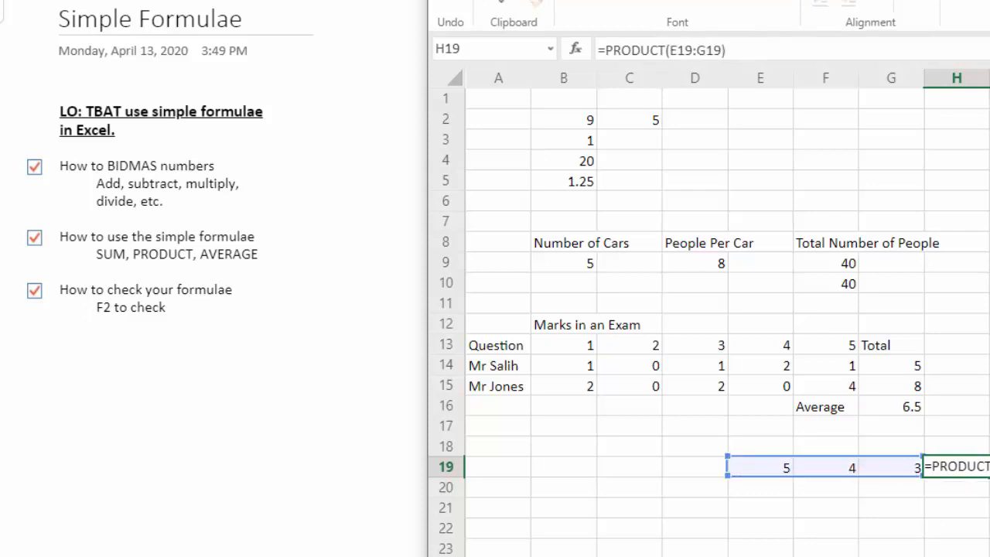
key(Return)
key(Up)
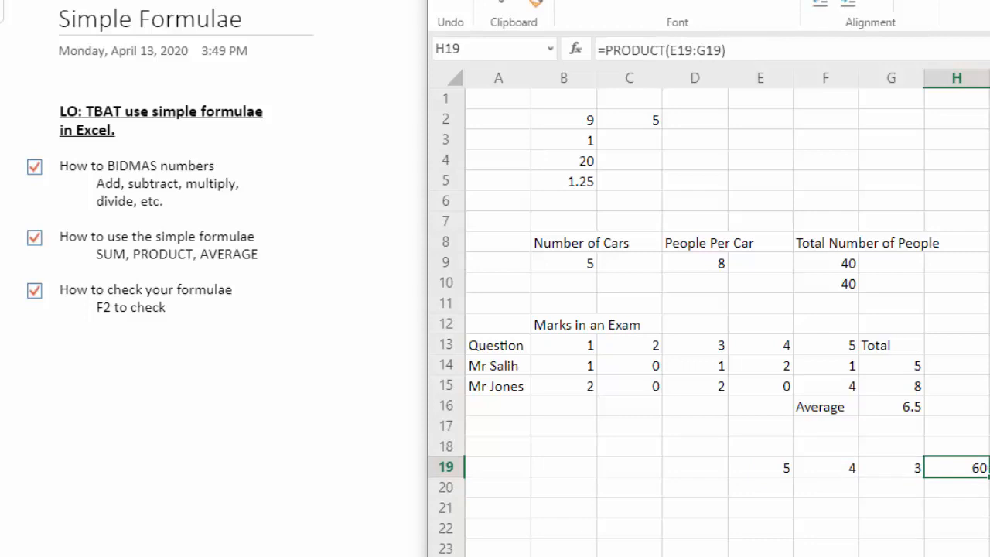